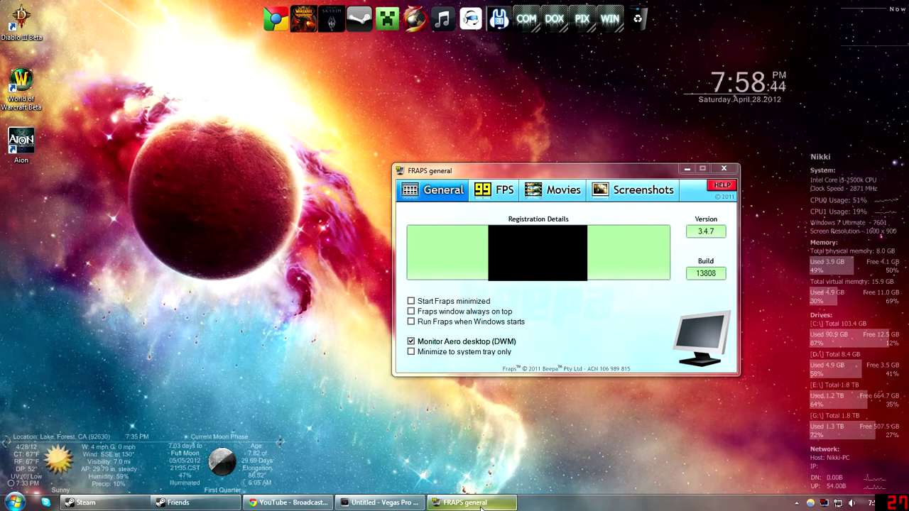
Review the FRAPS benchmark, screenshot and movie capture settings
left_click(499, 190)
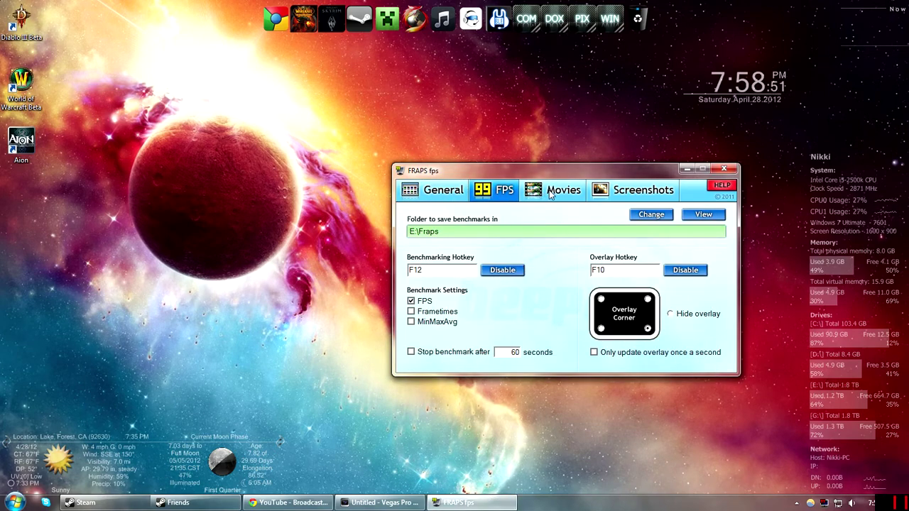
left_click(611, 190)
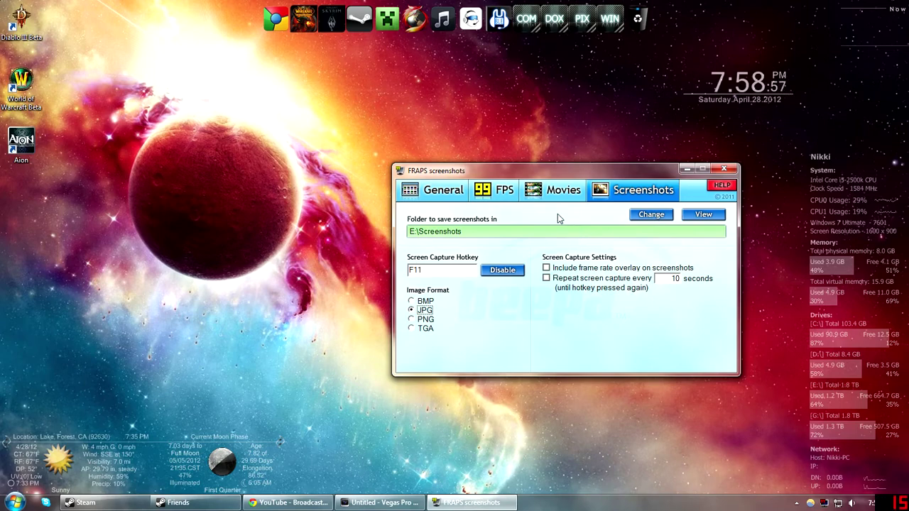
left_click(556, 190)
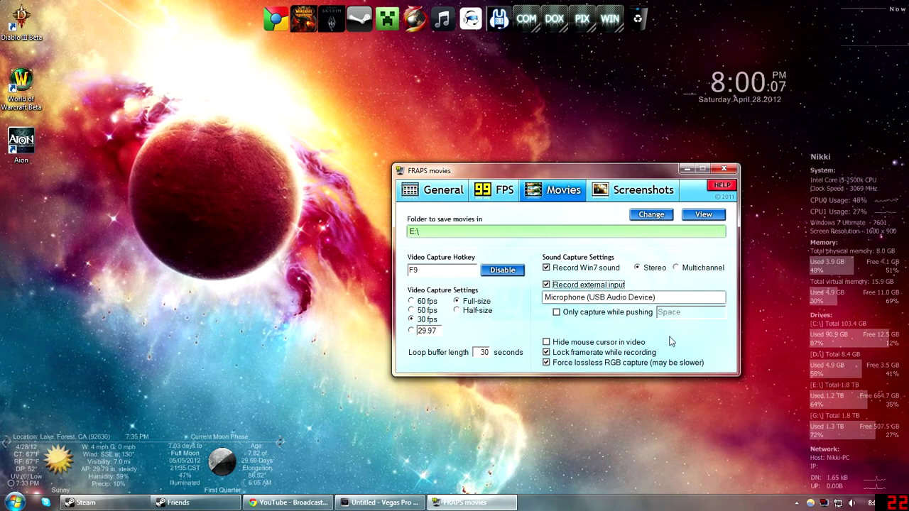
Minimize FRAPS, switch to Vegas Pro and enlarge the timeline area upward
left_click(687, 168)
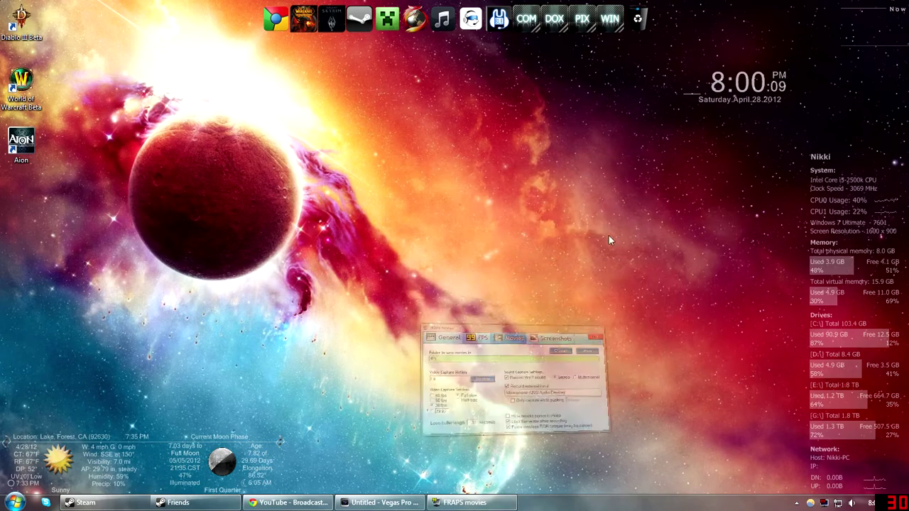
left_click(365, 502)
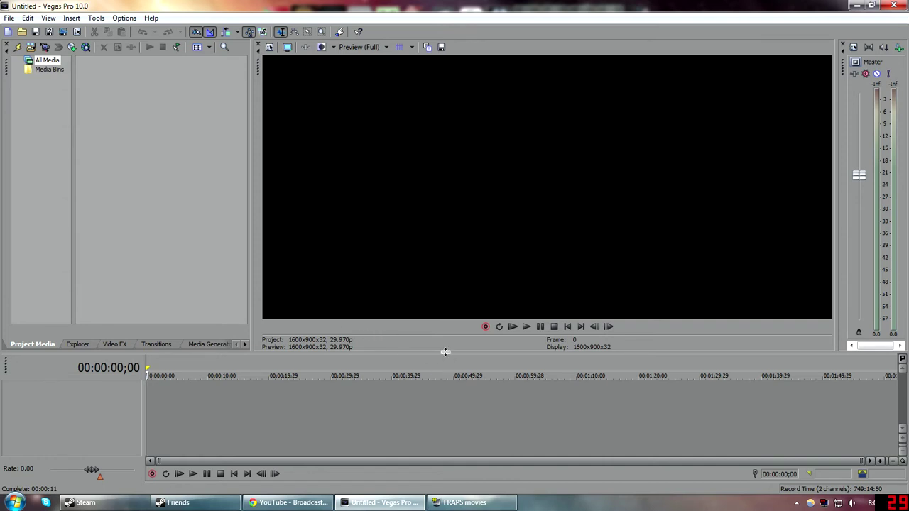
left_click_drag(447, 353, 447, 328)
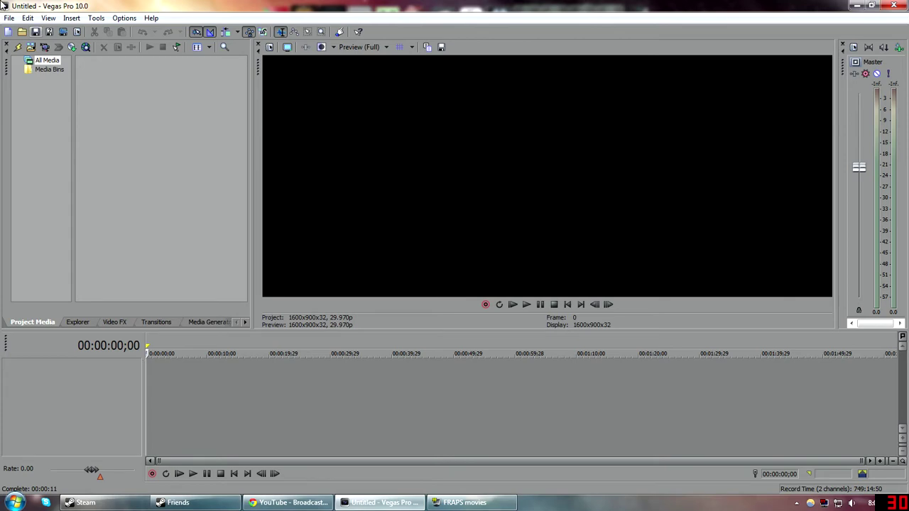
Examine the project properties for video, audio, ruler, summary and audio CD, and accept them
left_click(270, 47)
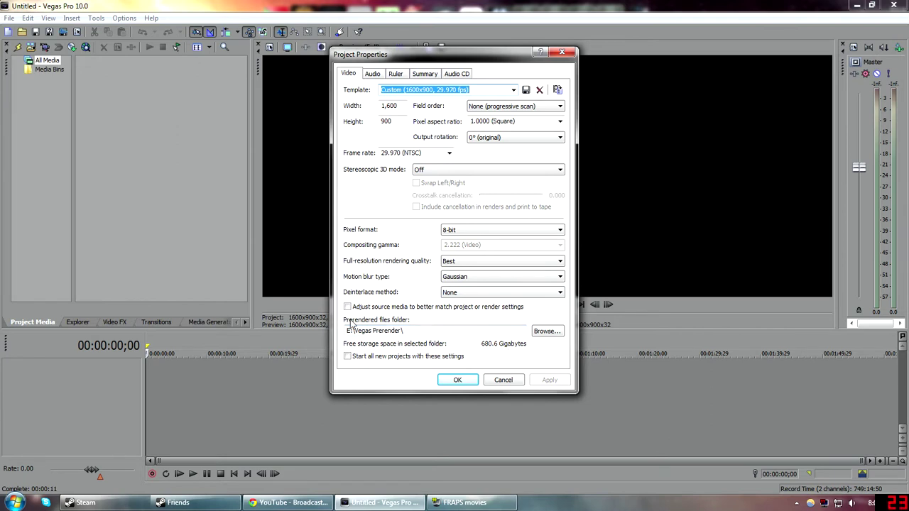
left_click(372, 73)
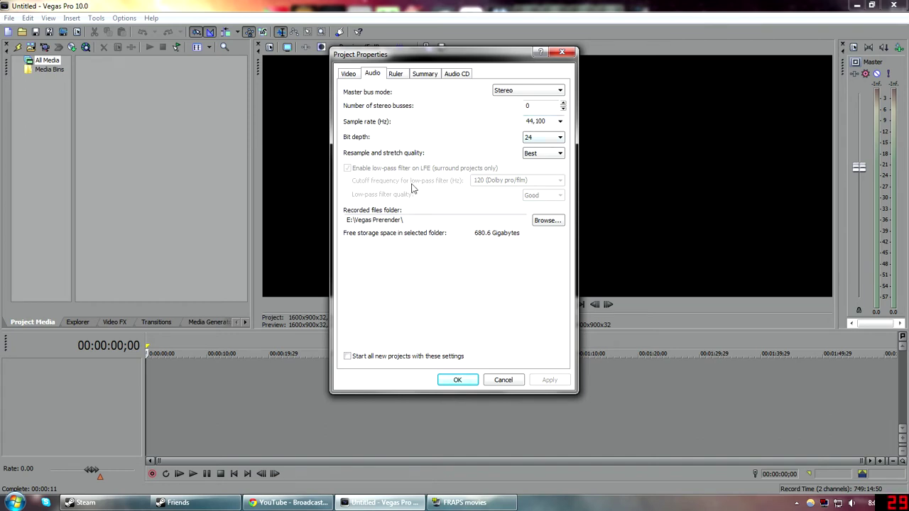
left_click(403, 75)
left_click(425, 75)
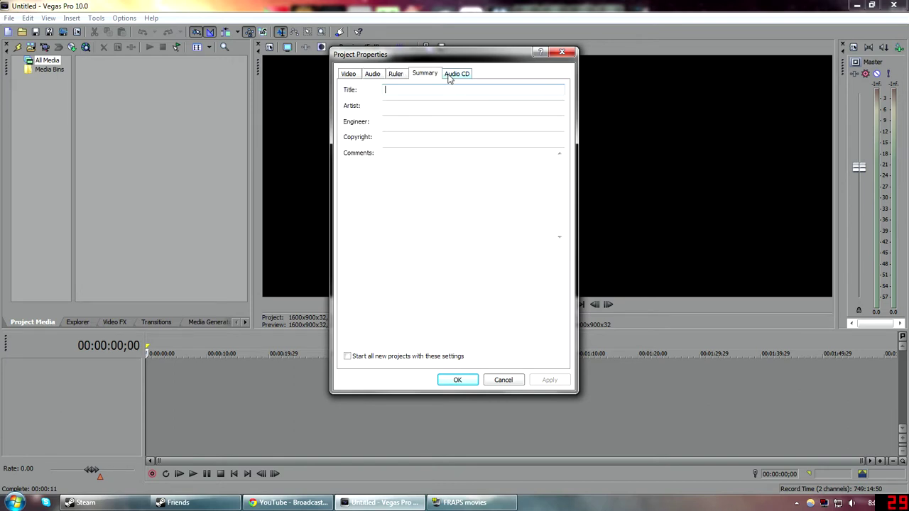
left_click(458, 75)
left_click(372, 74)
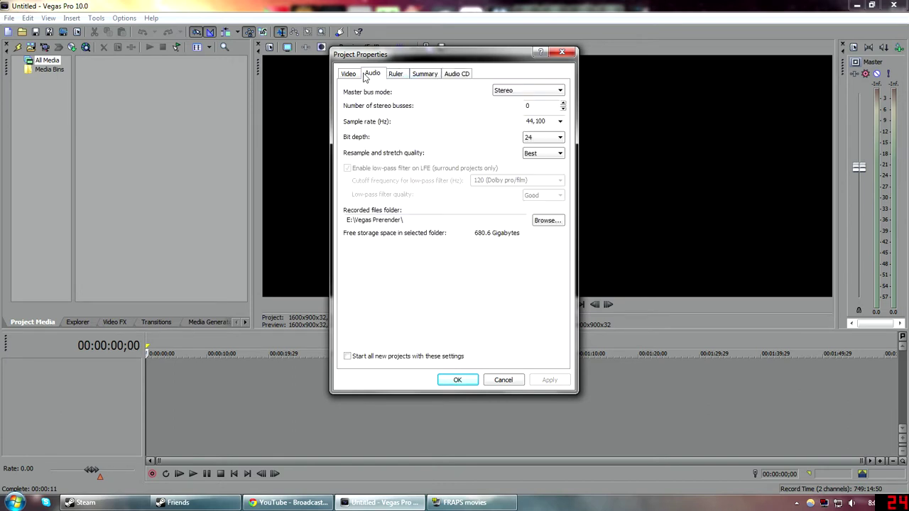
left_click(356, 80)
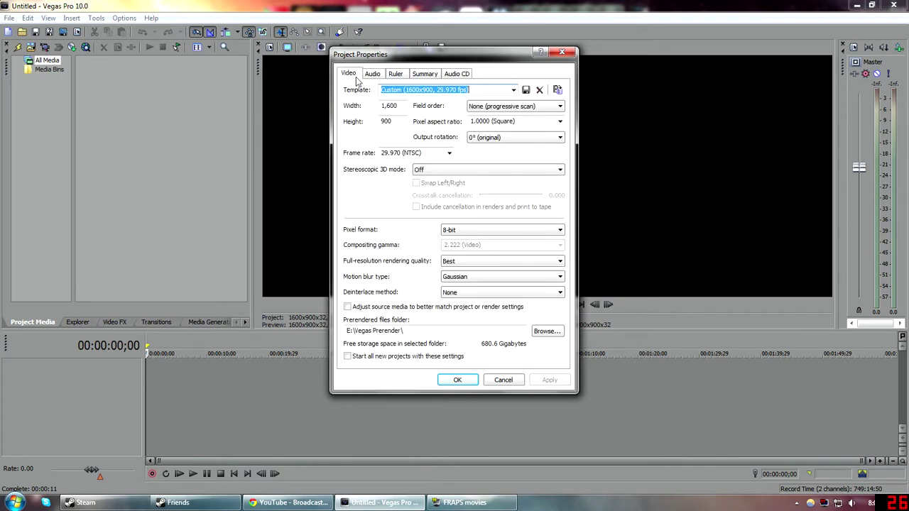
left_click(456, 381)
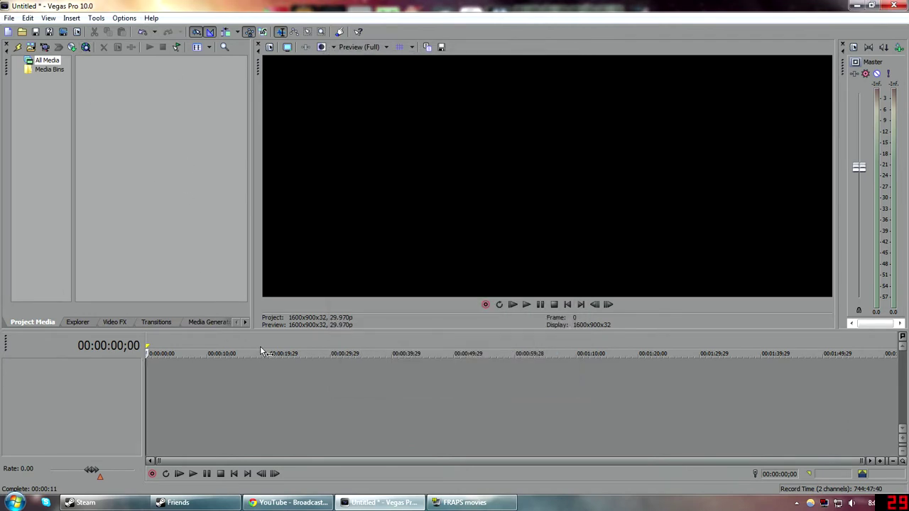
left_click(30, 47)
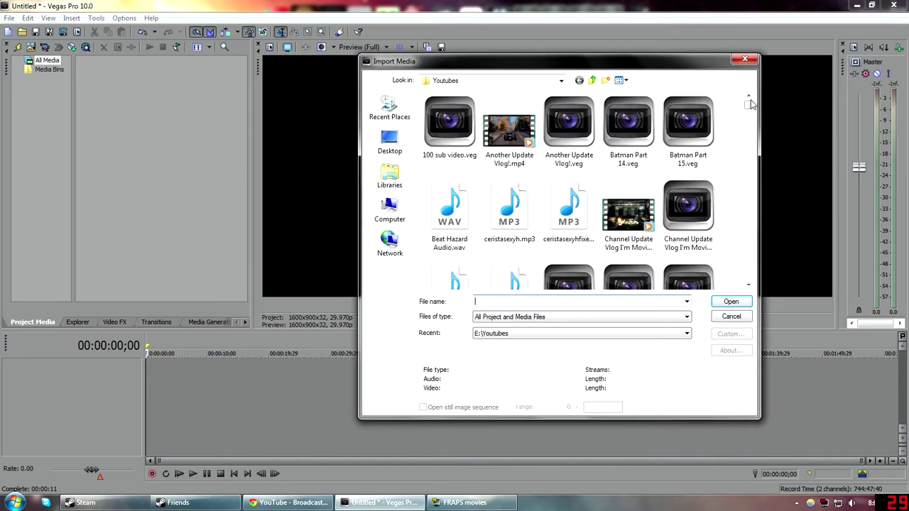
left_click(592, 80)
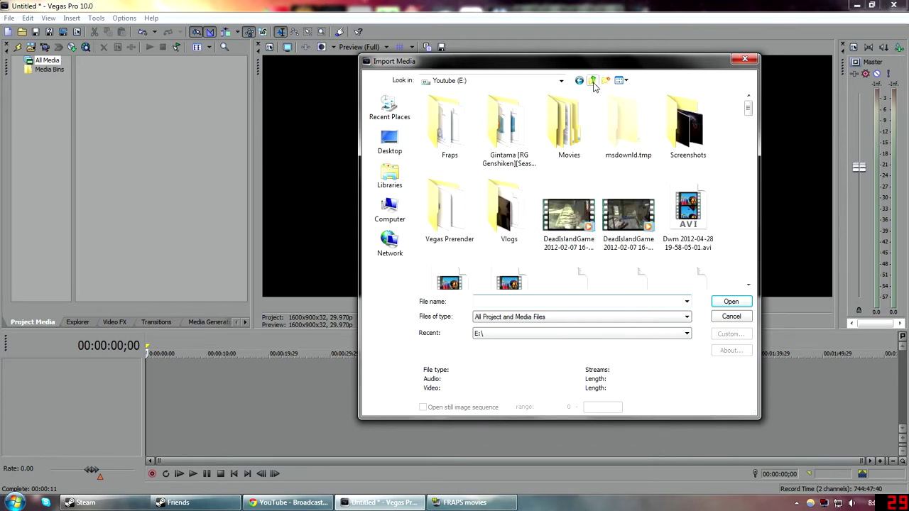
left_click_drag(747, 105, 747, 227)
left_click(574, 219)
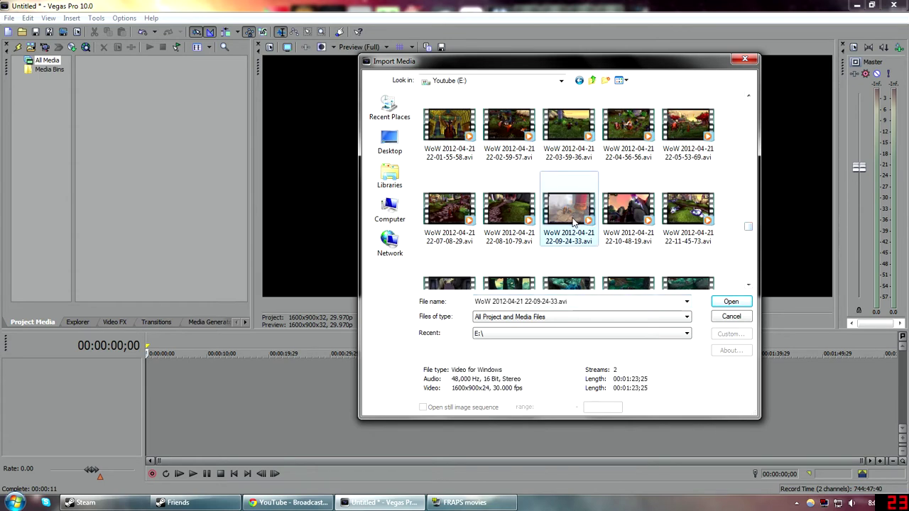
scroll(696, 231, "down", 5)
left_click(569, 248, "shift")
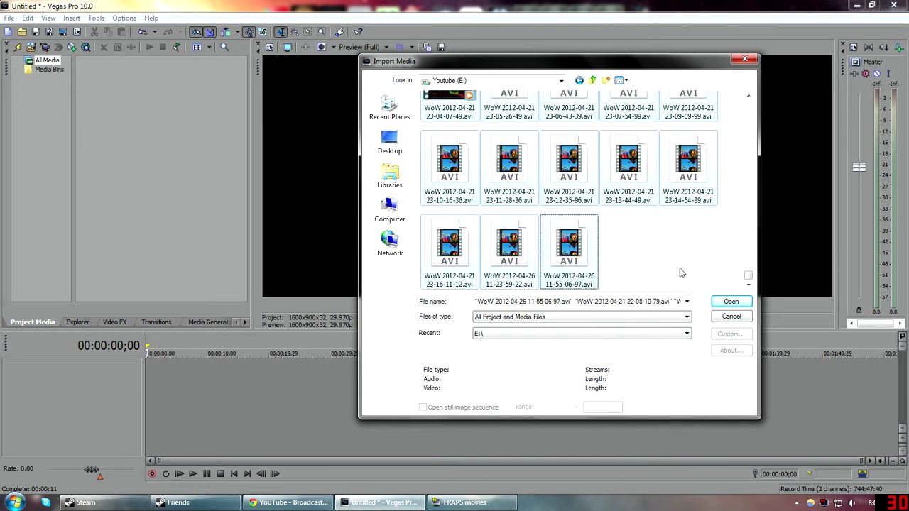
left_click(732, 301)
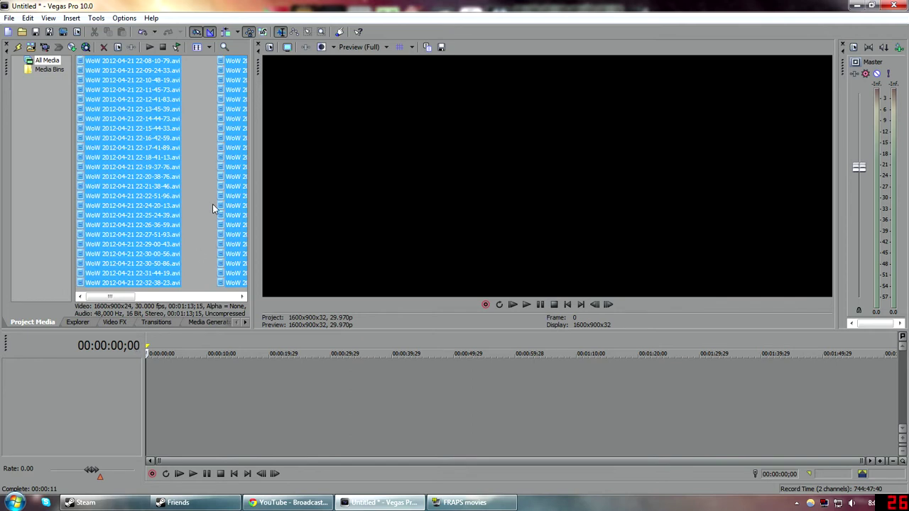
Widen the project media area and place all imported clips on the timeline, starting at its beginning
left_click_drag(249, 176, 297, 178)
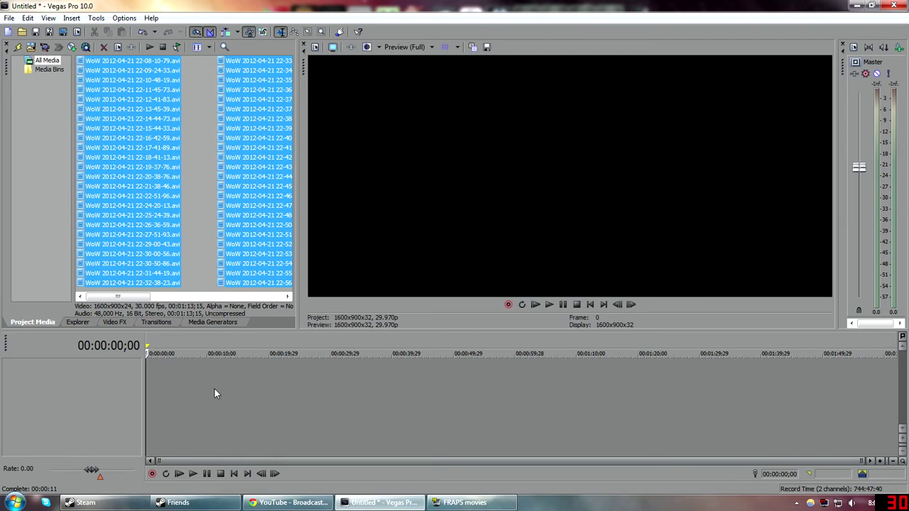
left_click_drag(139, 84, 155, 373)
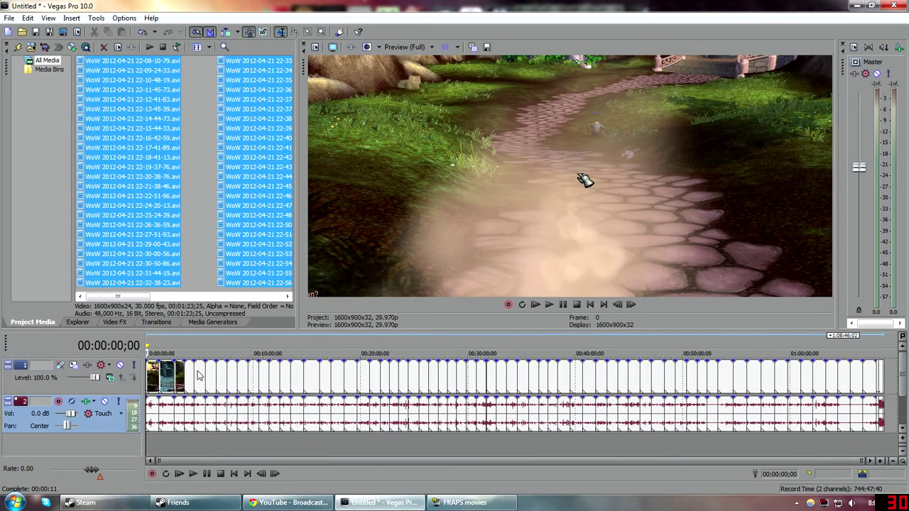
Inspect the footage at several points along the timeline and make the video preview slightly taller
left_click(314, 376)
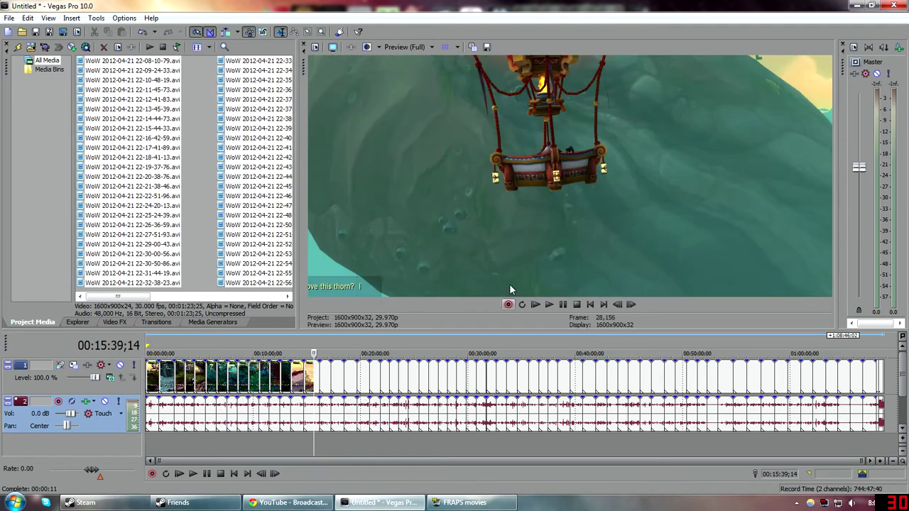
left_click(822, 454)
left_click(777, 451)
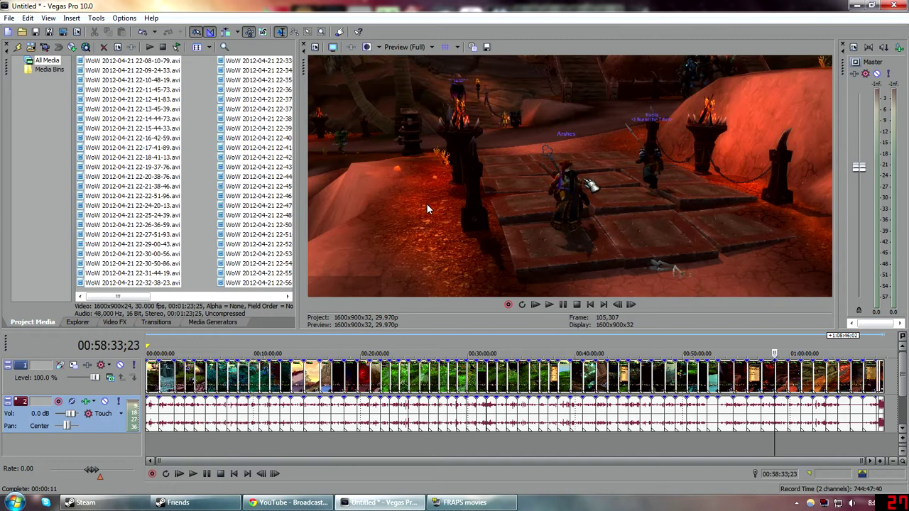
left_click(353, 447)
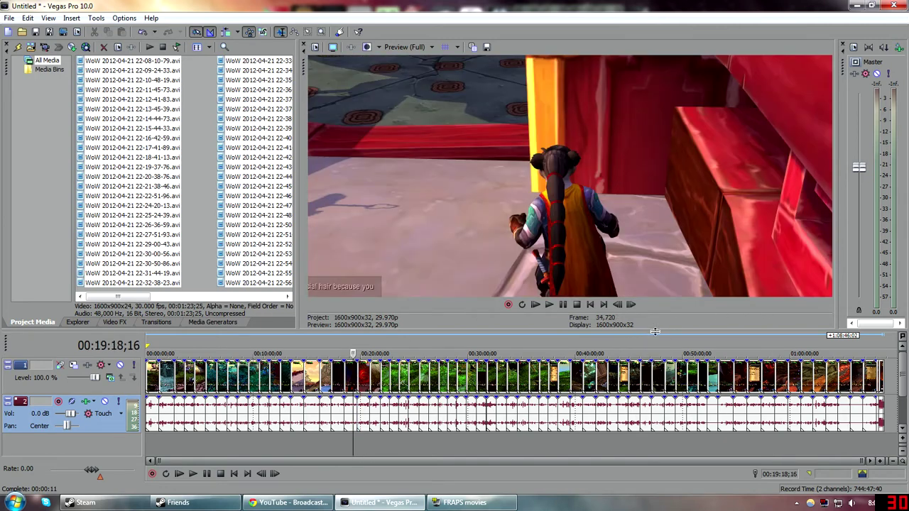
left_click_drag(655, 331, 653, 339)
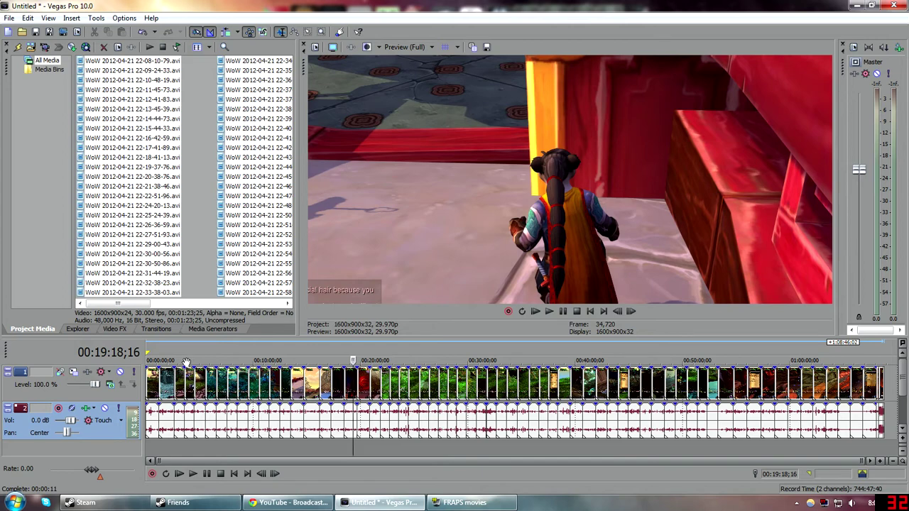
Raise the audio track's volume to 9.8 dB
left_click(370, 450)
left_click(196, 450)
scroll(322, 456, "up", 8)
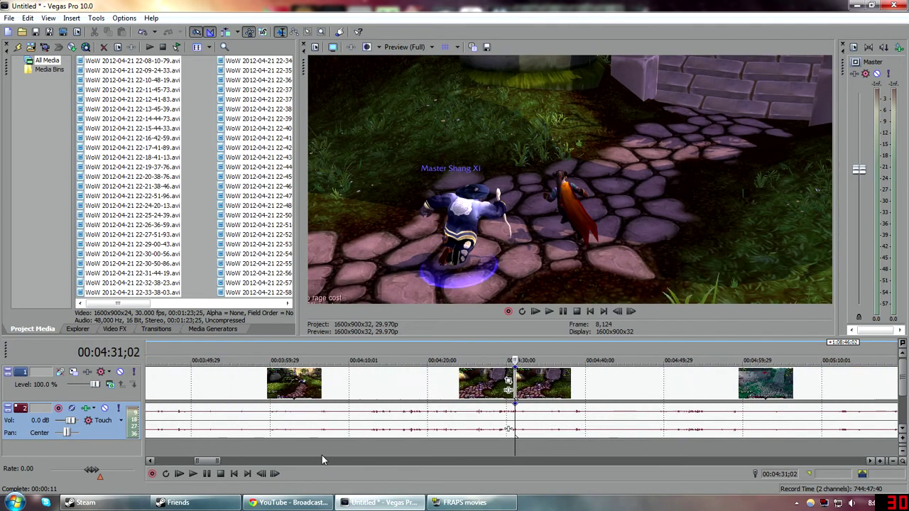
scroll(322, 455, "down", 3)
left_click(216, 453)
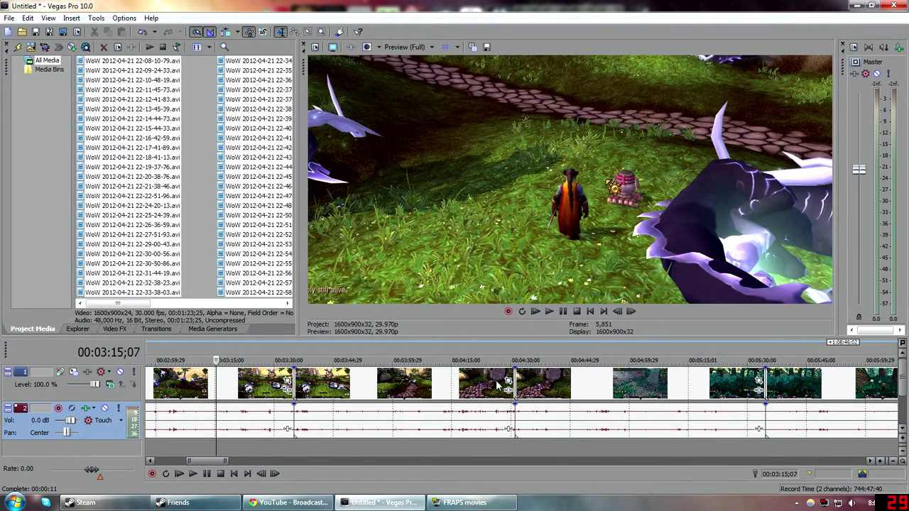
left_click_drag(70, 420, 80, 424)
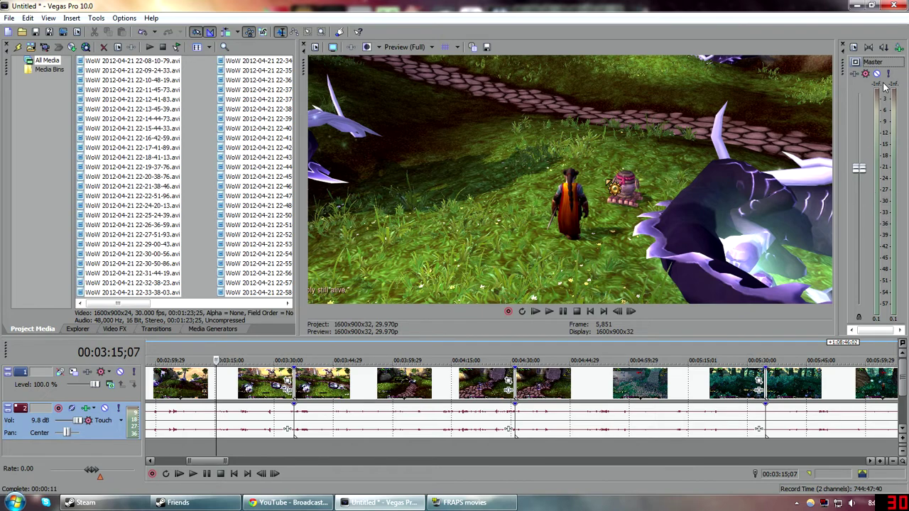
Select the loud audio section from 00:12:51;00 to 00:12:51;22 and play it to check its level
left_click(698, 448)
scroll(687, 454, "down", 5)
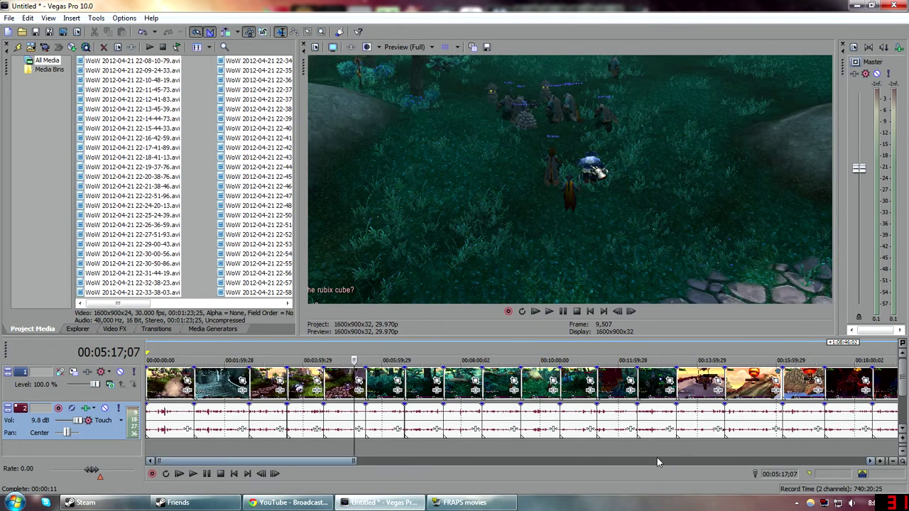
left_click(657, 452)
scroll(674, 448, "up", 8)
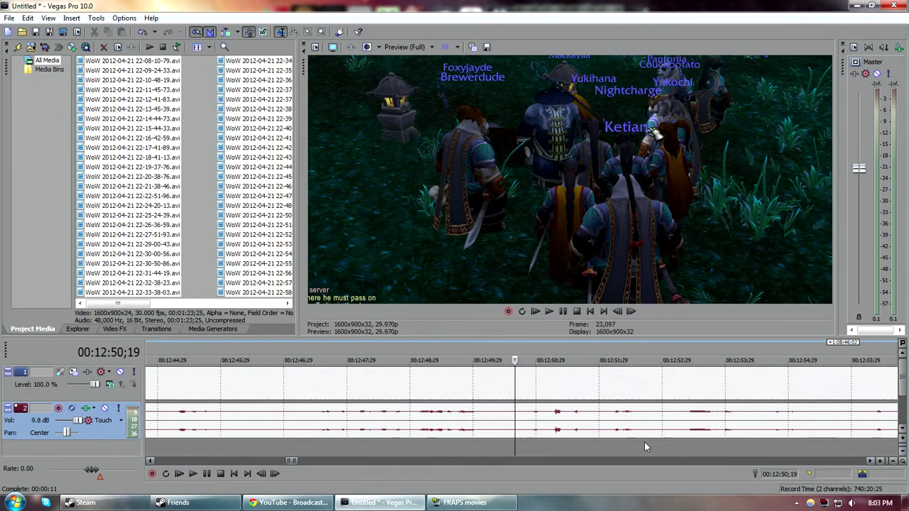
left_click_drag(539, 448, 583, 447)
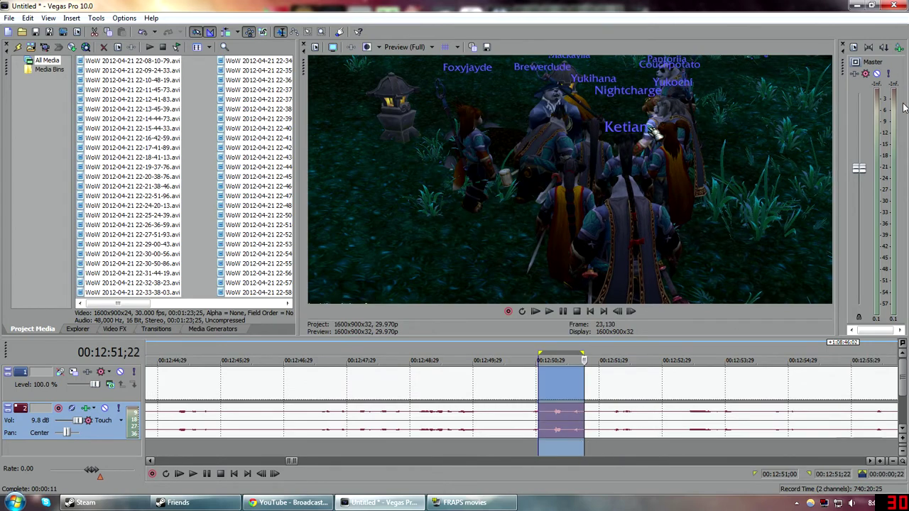
left_click(549, 318)
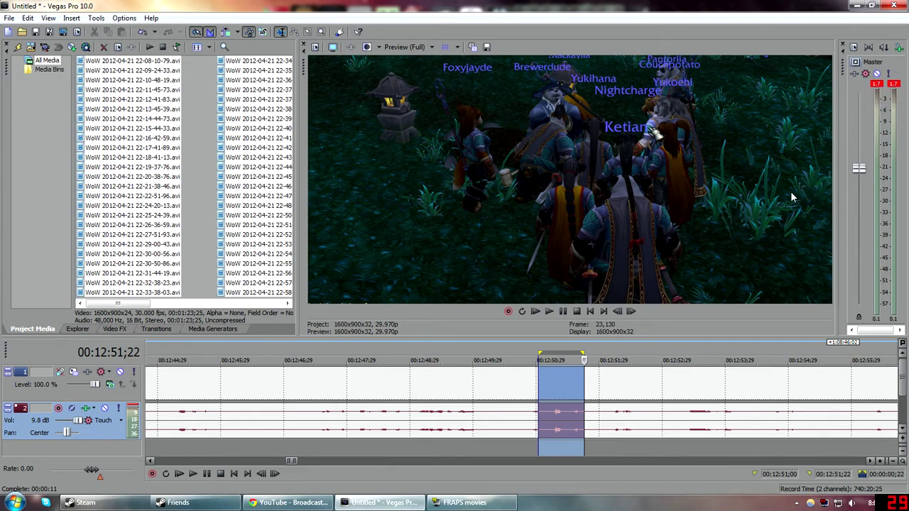
Lower the audio track's volume envelope in two stages over the selected loud section, checking the level by playback
left_click(279, 415)
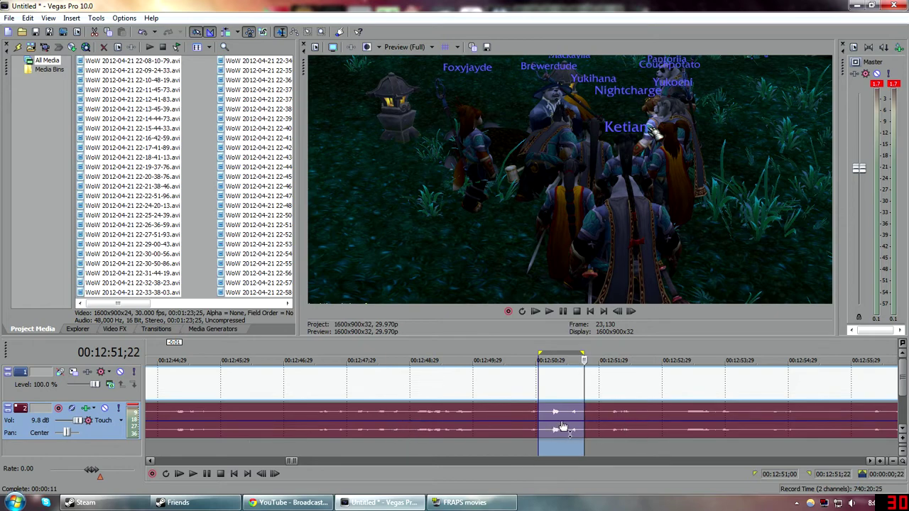
left_click_drag(566, 428, 576, 430)
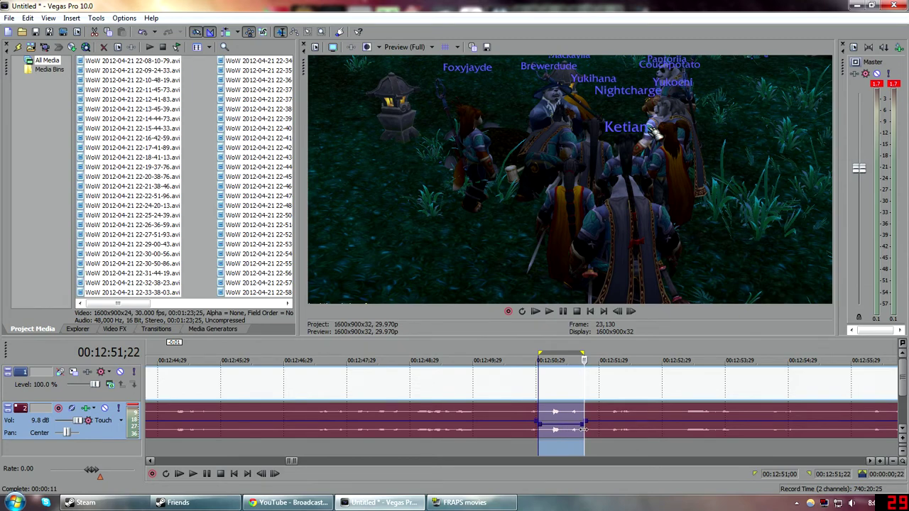
left_click(550, 312)
left_click(577, 311)
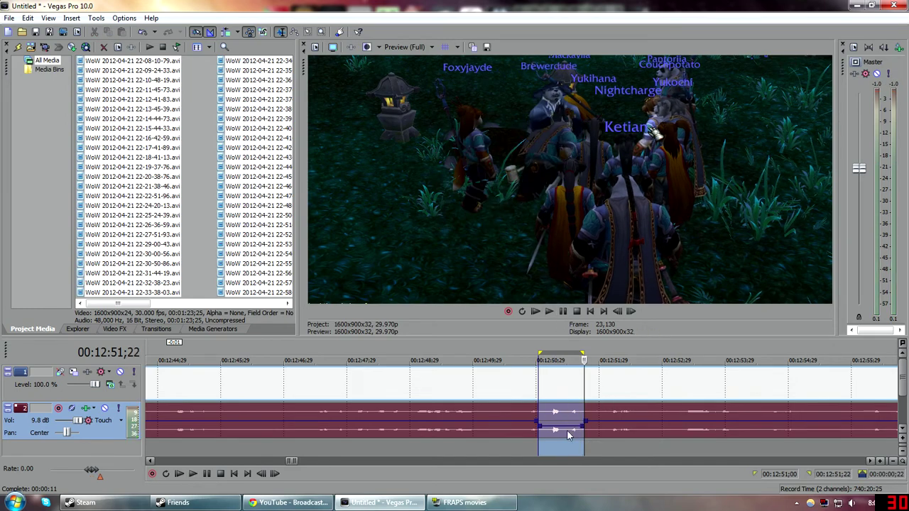
left_click_drag(565, 433, 566, 436)
left_click(548, 311)
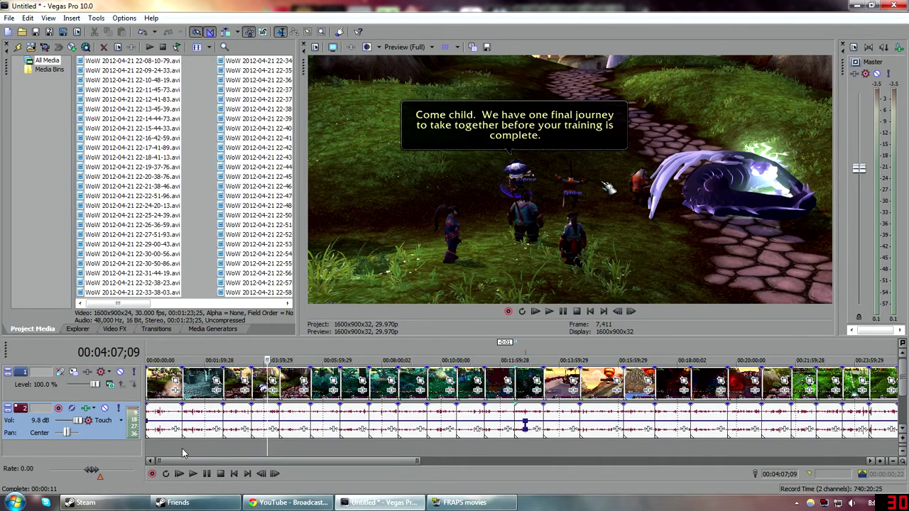
Select the opening 30 seconds of the timeline as a time range and clear the selection
left_click(162, 453)
scroll(186, 444, "up", 5)
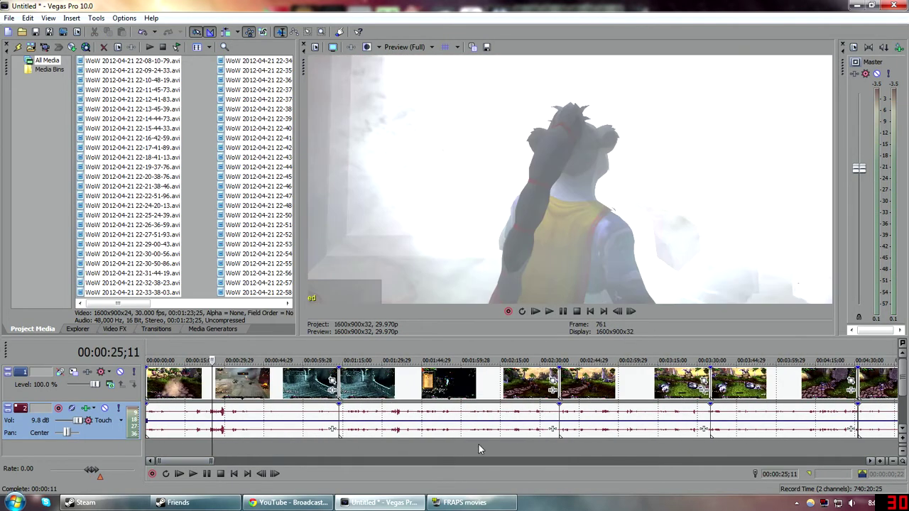
left_click_drag(225, 447, 147, 447)
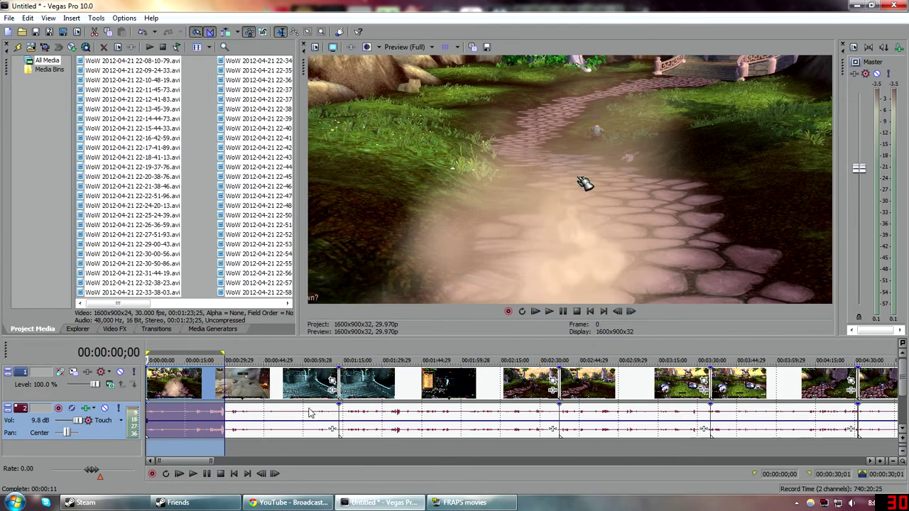
left_click(222, 444)
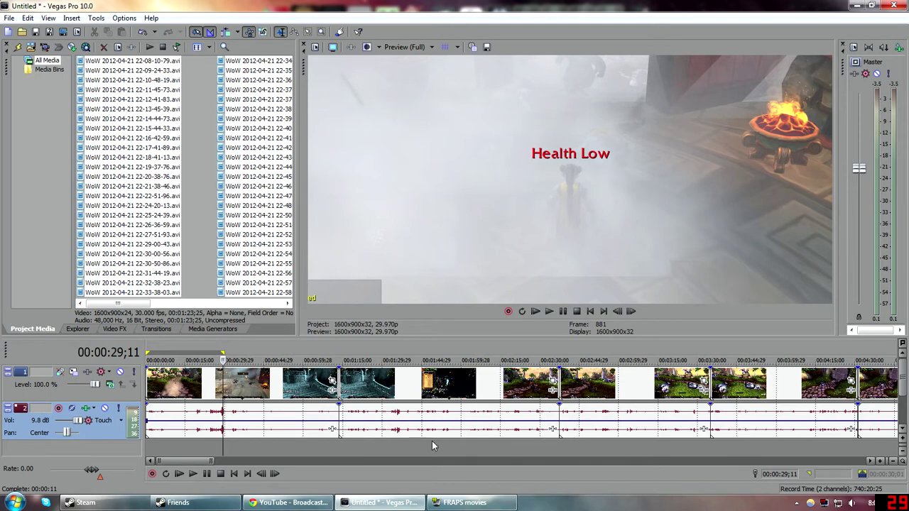
Delete the clip starting at 00:03:34;28 and move the following clip back to fill its place
scroll(404, 451, "up", 2)
scroll(427, 452, "up", 1)
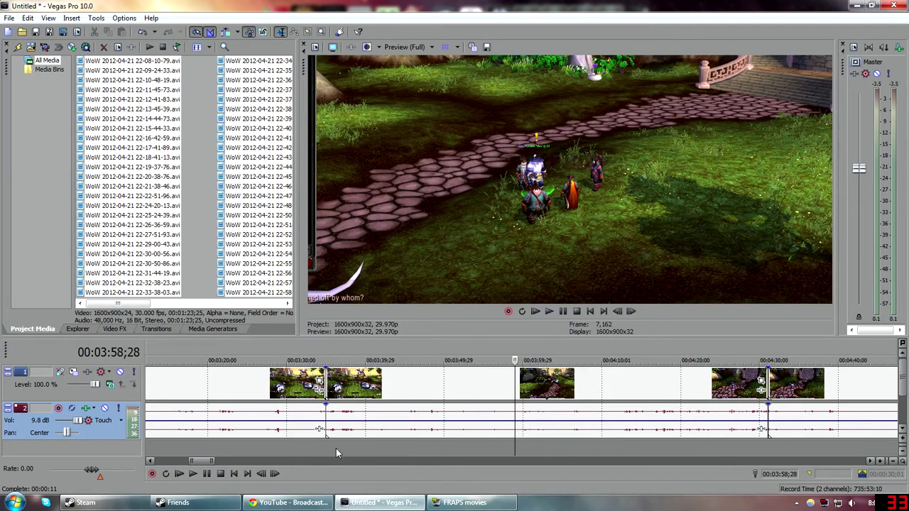
scroll(613, 454, "down", 2)
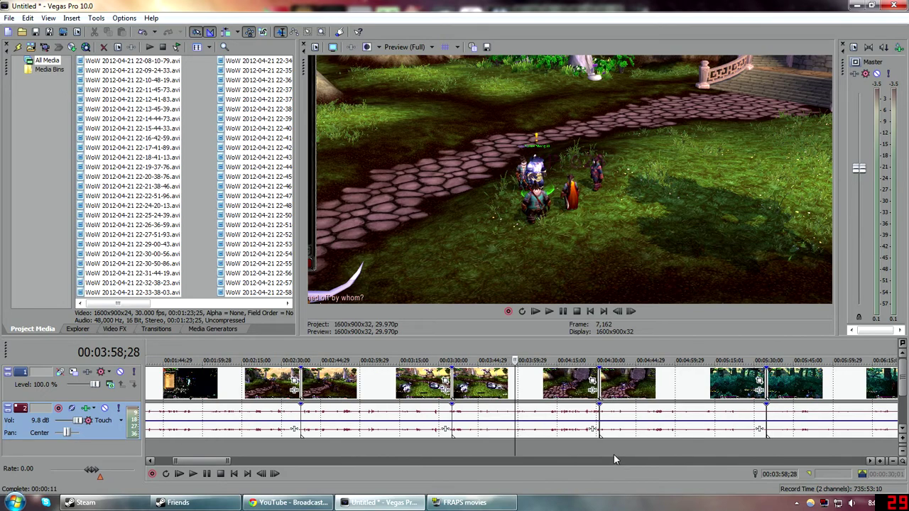
left_click(531, 383)
key("Delete")
left_click_drag(661, 376, 513, 390)
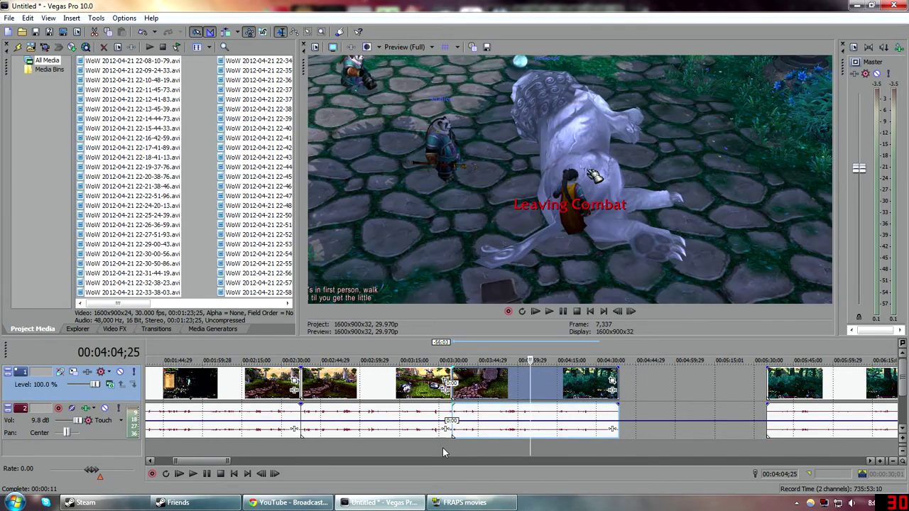
Try to apply the 3D Shuffle Bright Light transition to the cut at 00:03:34;28
left_click(449, 447)
scroll(485, 457, "up", 6)
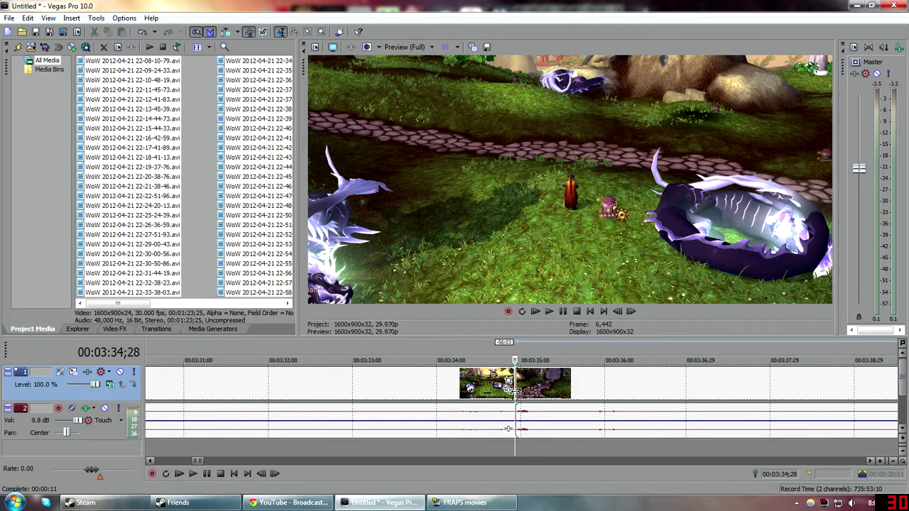
left_click(156, 329)
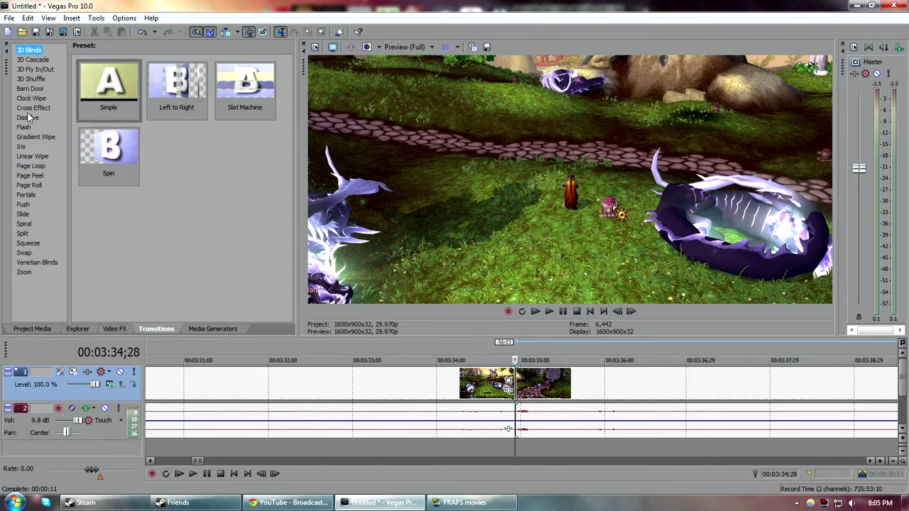
left_click(30, 80)
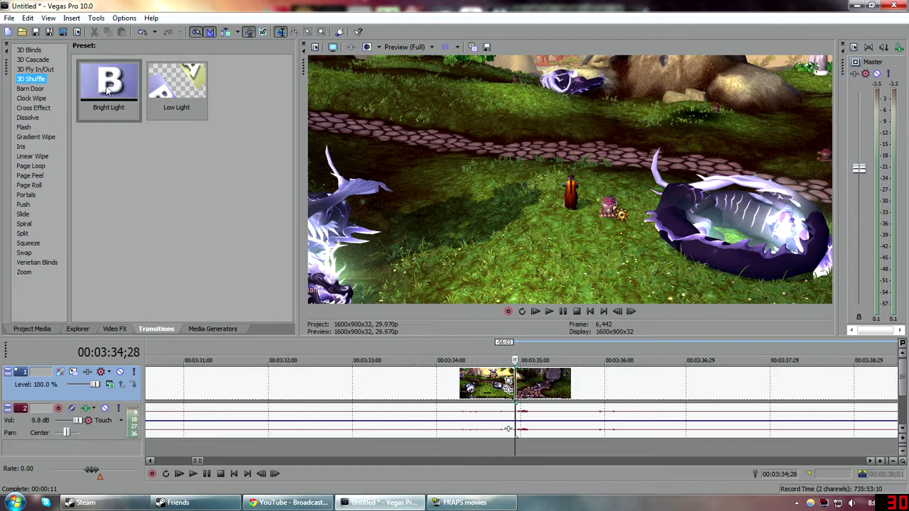
left_click_drag(110, 93, 532, 383)
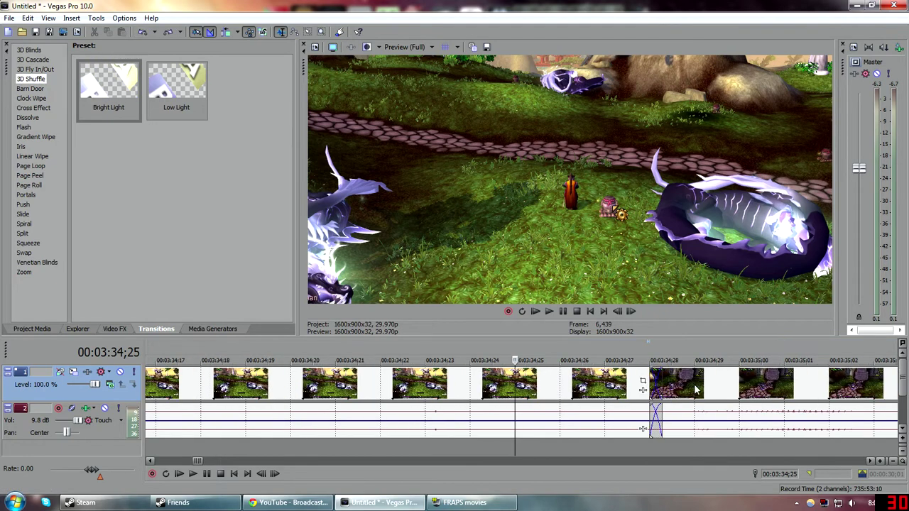
Overlap the two clips at the cut into a 17-frame crossfade and play it from 00:03:33;17
scroll(558, 395, "down", 3)
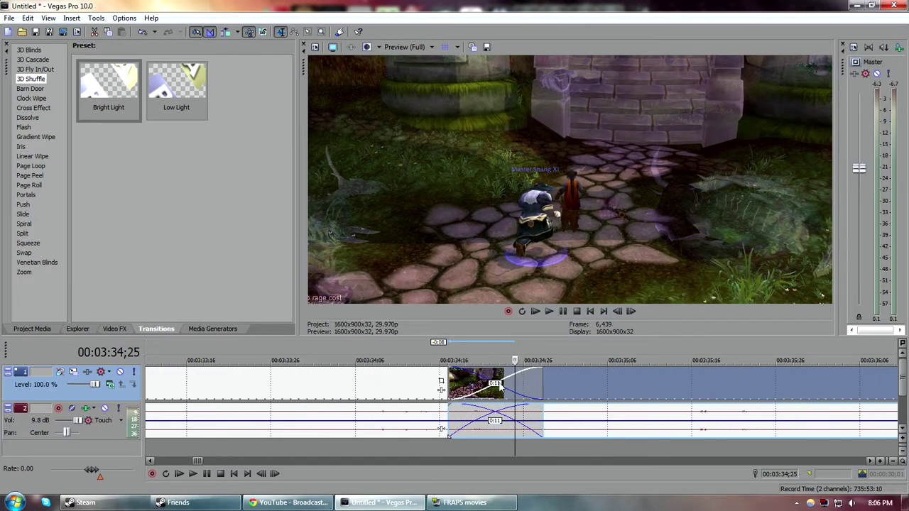
scroll(500, 384, "down", 3)
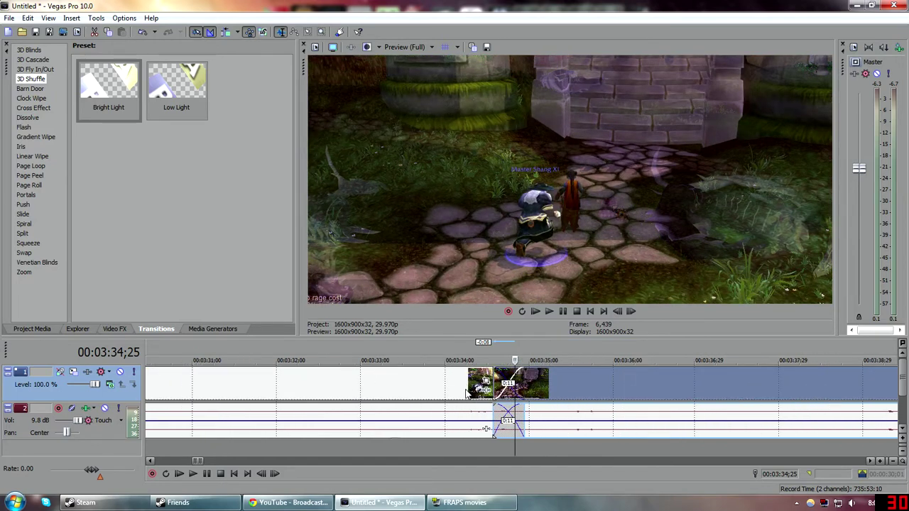
scroll(467, 394, "down", 2)
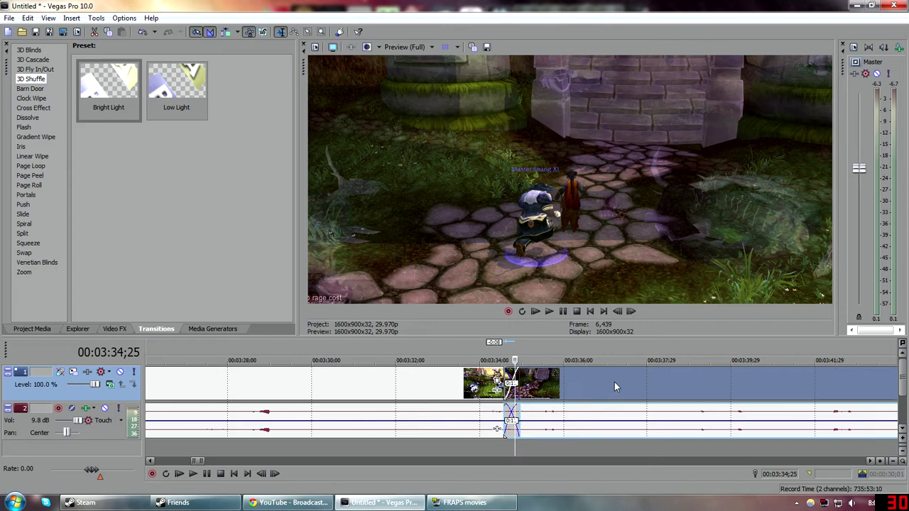
left_click_drag(615, 384, 586, 386)
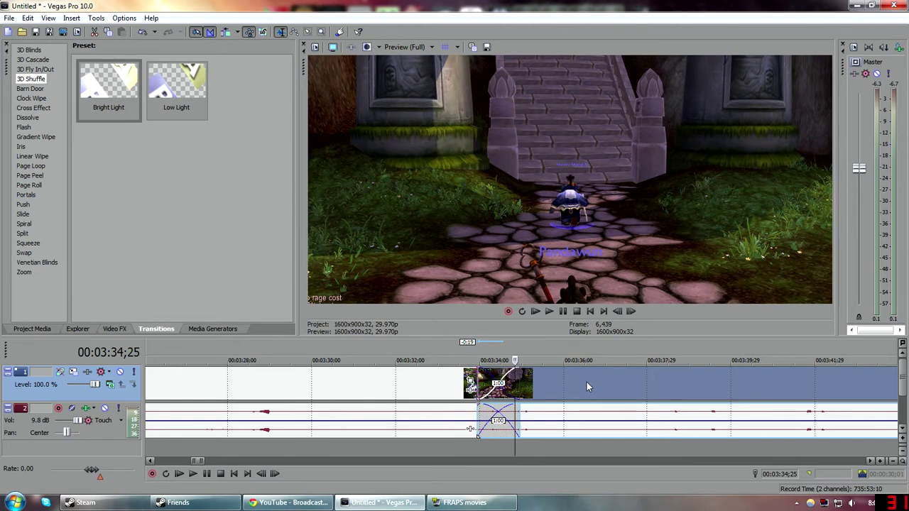
left_click_drag(575, 386, 586, 382)
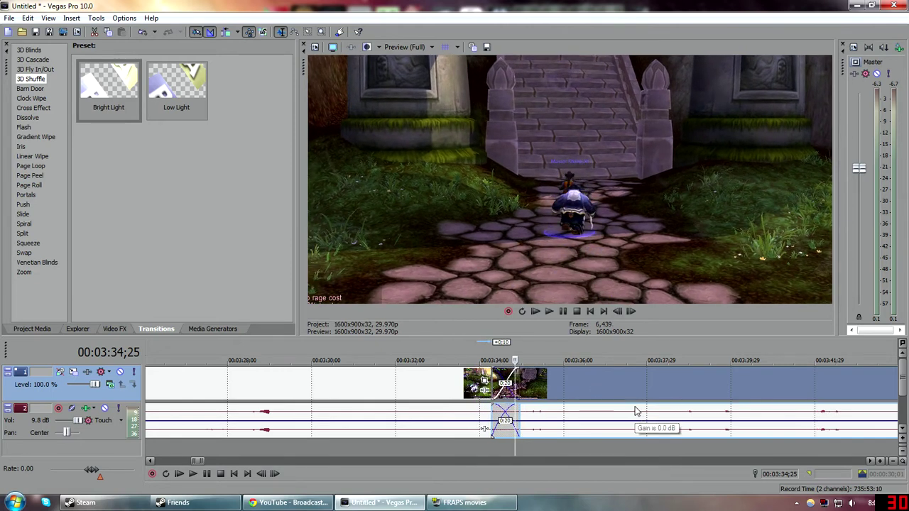
left_click_drag(603, 381, 606, 377)
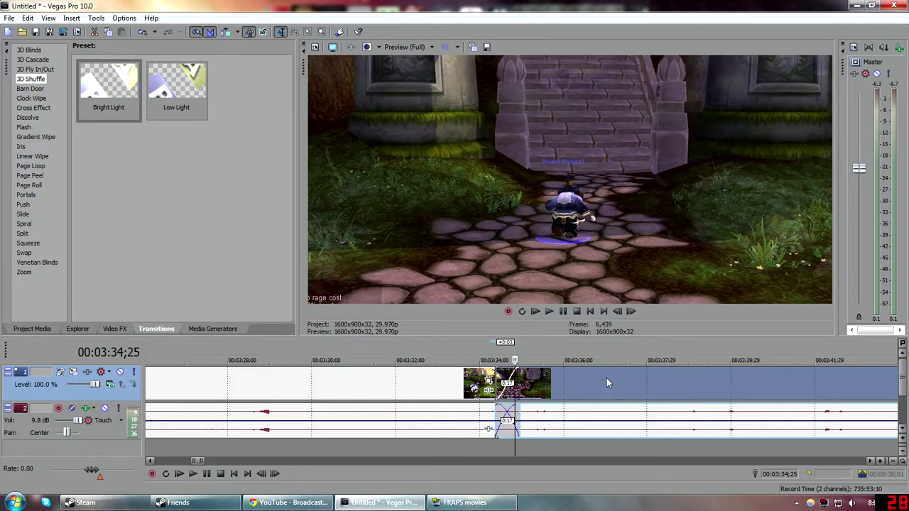
left_click(463, 451)
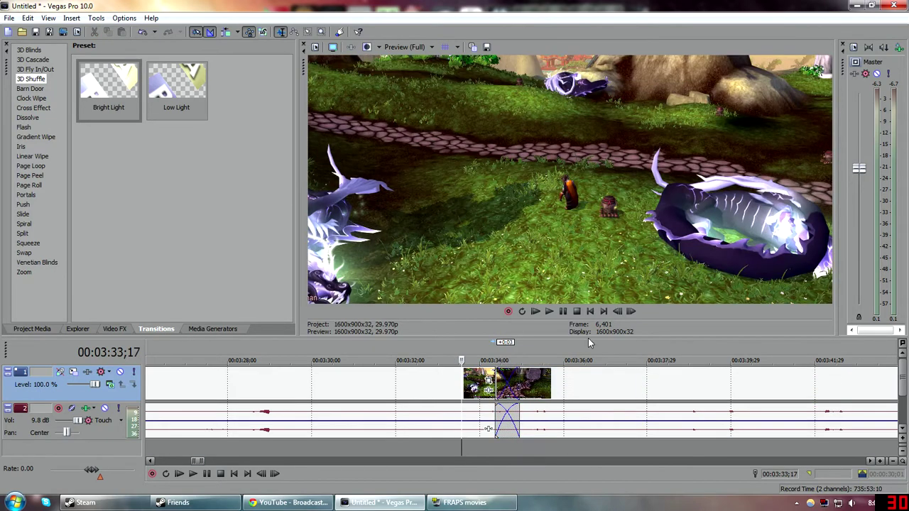
key("space")
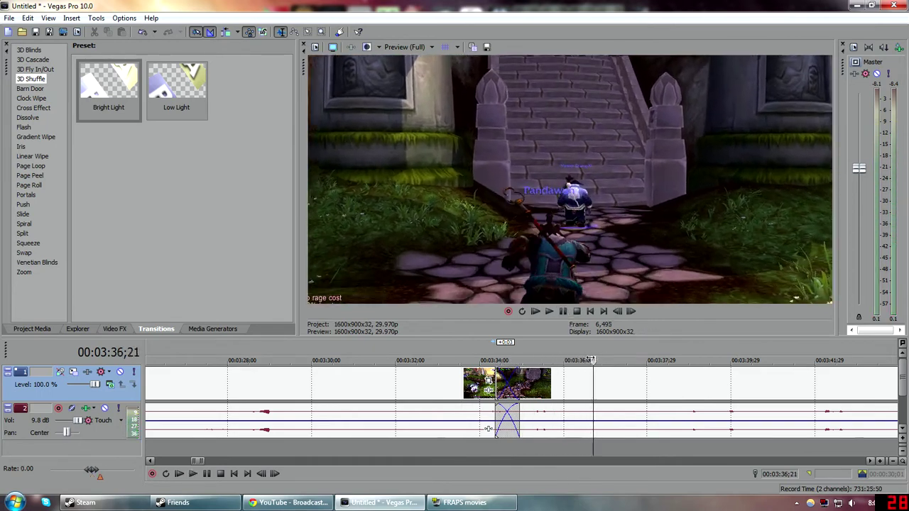
Move the four clips after the gap earlier one by one so each meets the end of the preceding clip
scroll(568, 398, "down", 10)
left_click(561, 361)
left_click(754, 361)
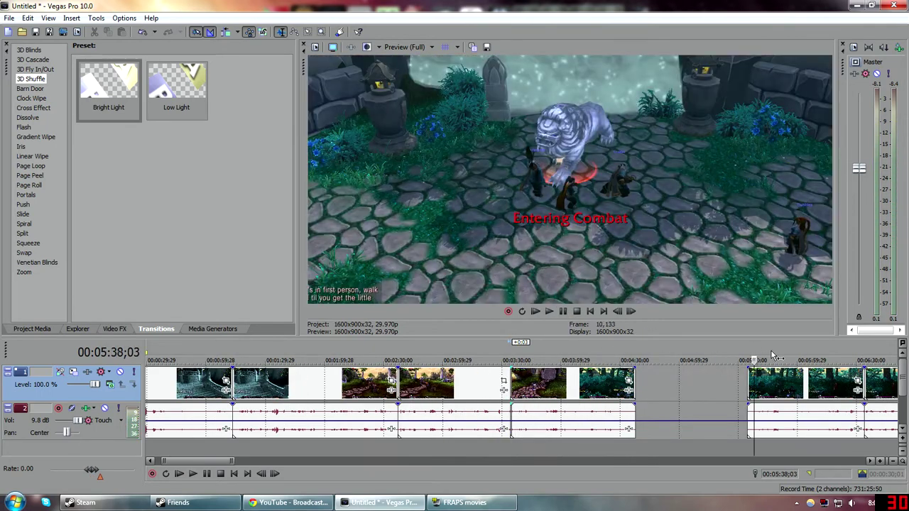
scroll(305, 382, "down", 4)
left_click_drag(306, 382, 299, 381)
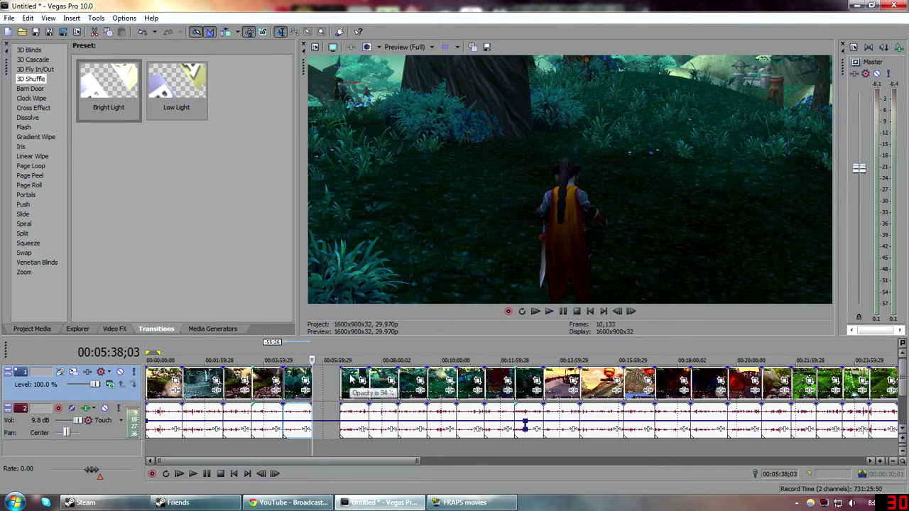
key("ctrl+v")
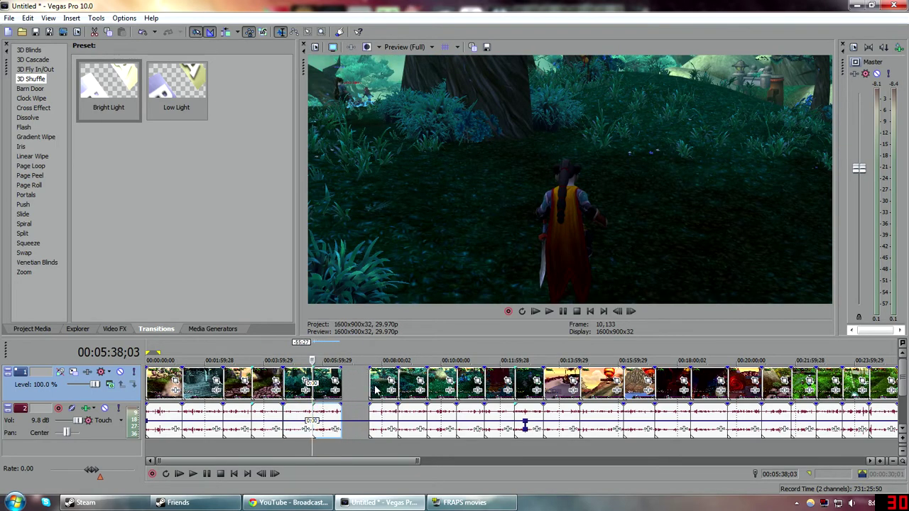
key("ctrl+v")
key("ctrl+v")
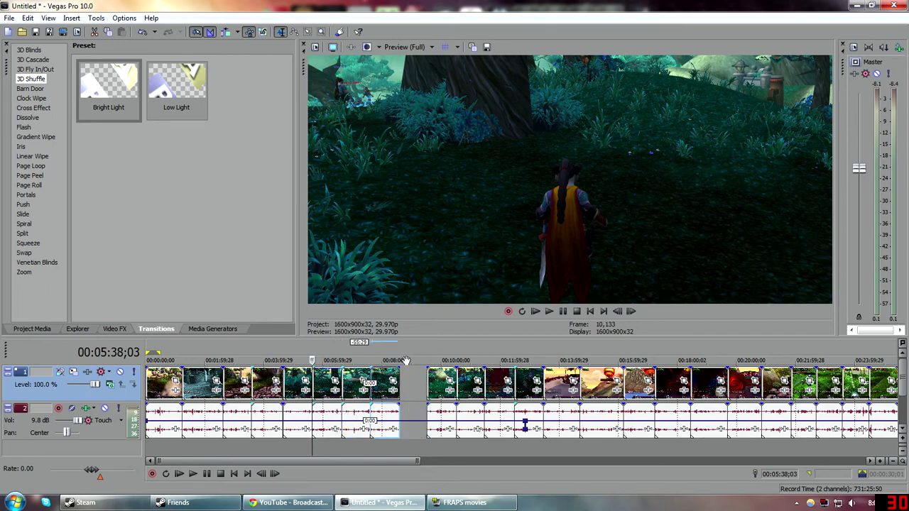
Try marking time ranges from the start to 00:09:06;23, from 00:09:20;18 to 00:17:50;12, and from 00:10:00;28 to 00:30:46;12
left_click_drag(414, 356, 135, 344)
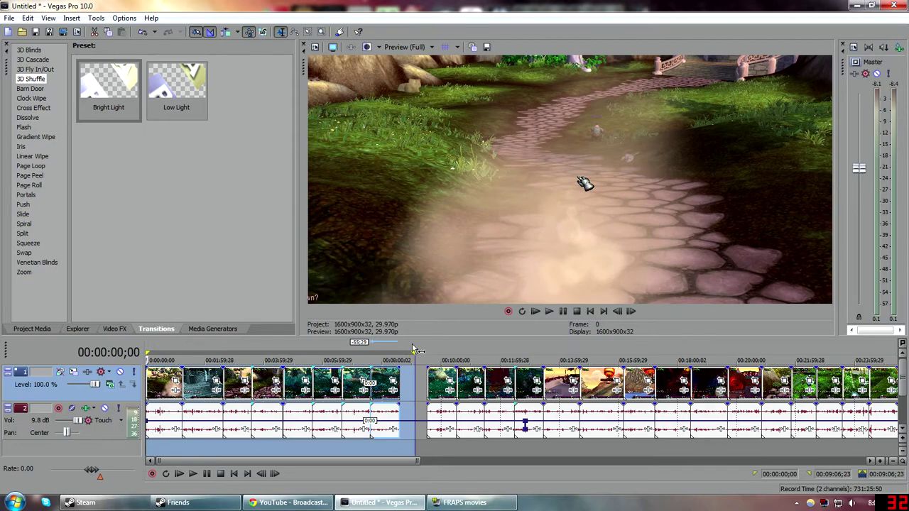
left_click_drag(423, 353, 672, 360)
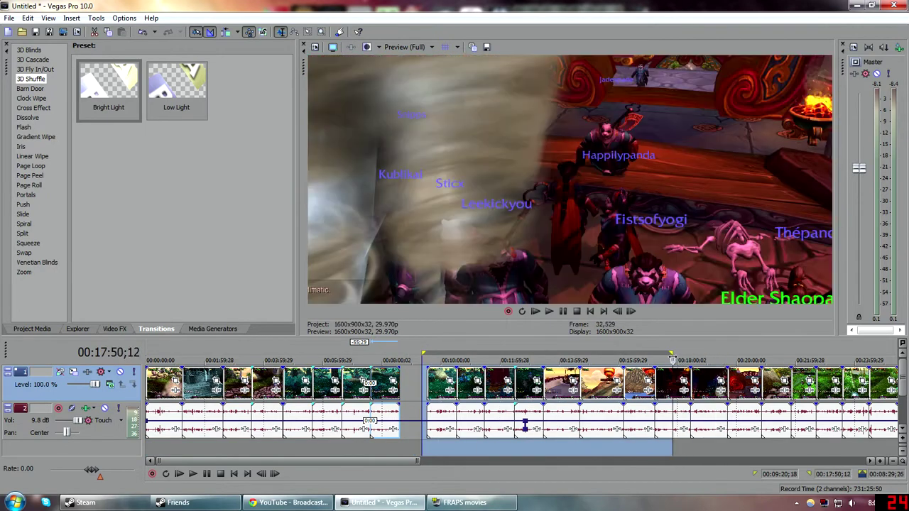
left_click(731, 362)
scroll(426, 426, "down", 3)
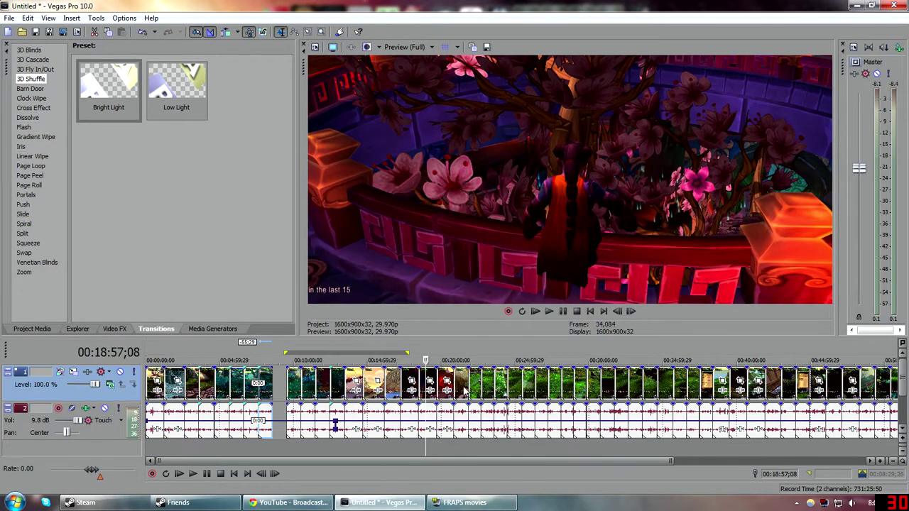
scroll(405, 355, "up", 3)
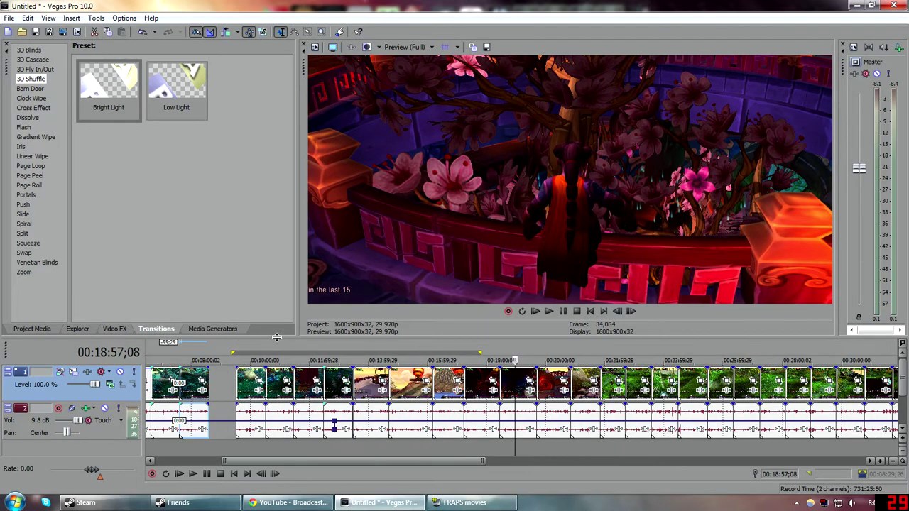
left_click_drag(252, 352, 864, 353)
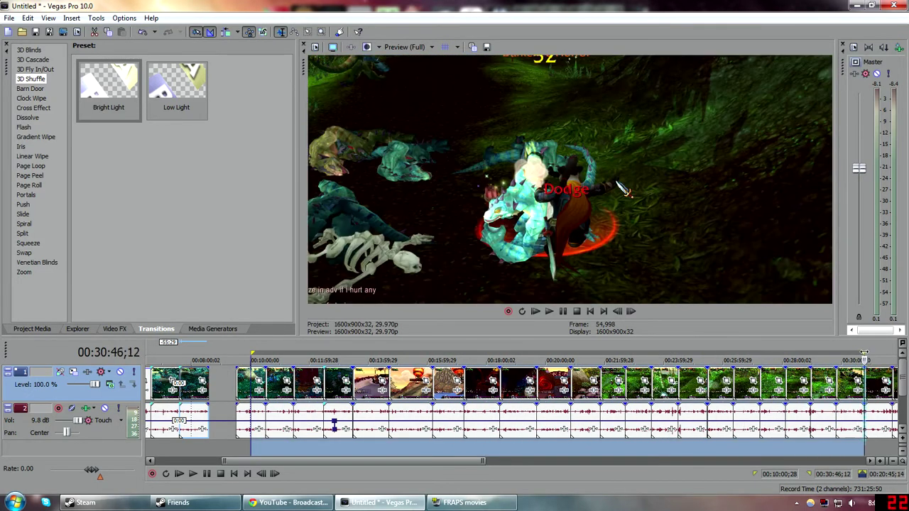
left_click_drag(465, 351, 656, 355)
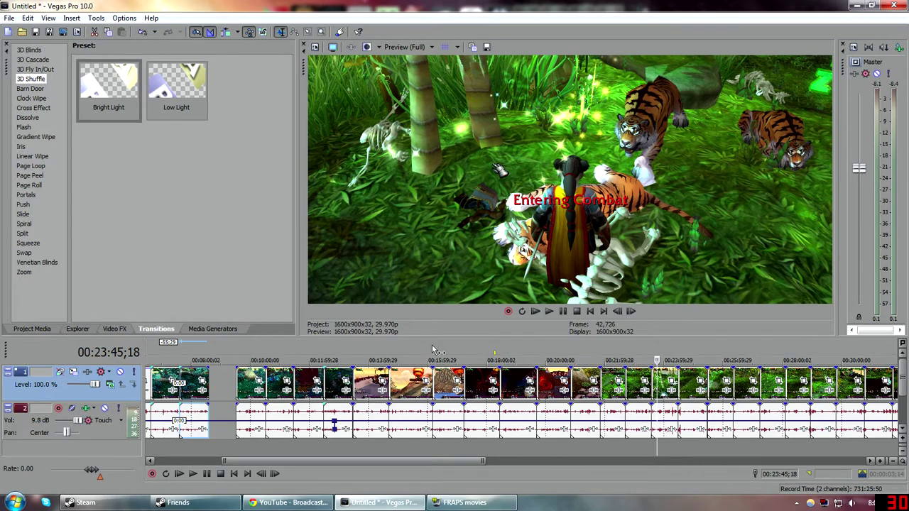
Select and copy the section of about 20 seconds starting at 00:23:45;01
scroll(569, 359, "up", 4)
left_click_drag(560, 350, 637, 351)
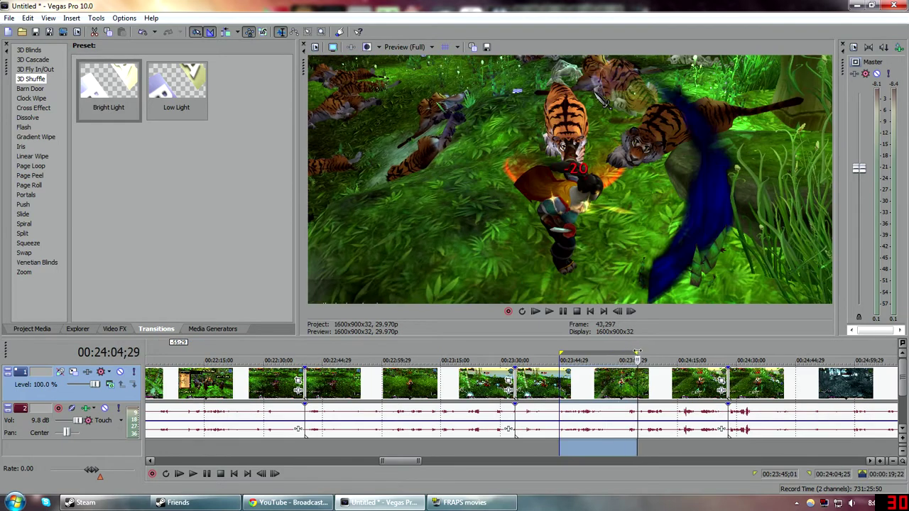
scroll(480, 411, "down", 10)
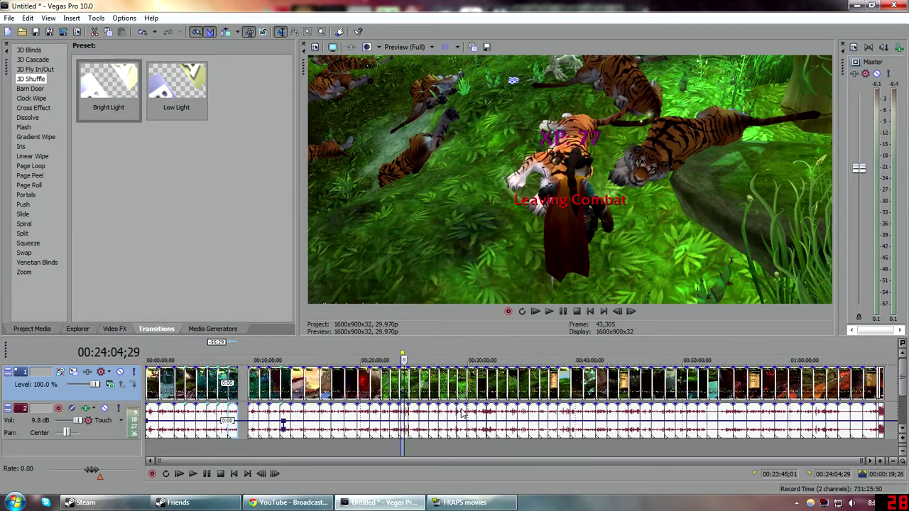
Remove the first clip after the gap and paste the copied section into the gap at 00:09:11;12
left_click(250, 457)
scroll(259, 456, "up", 12)
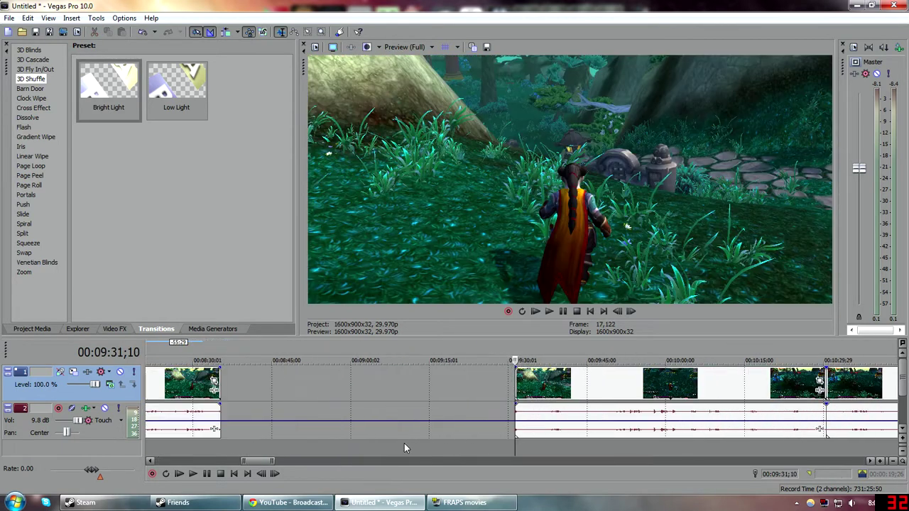
left_click(360, 450)
left_click(373, 449)
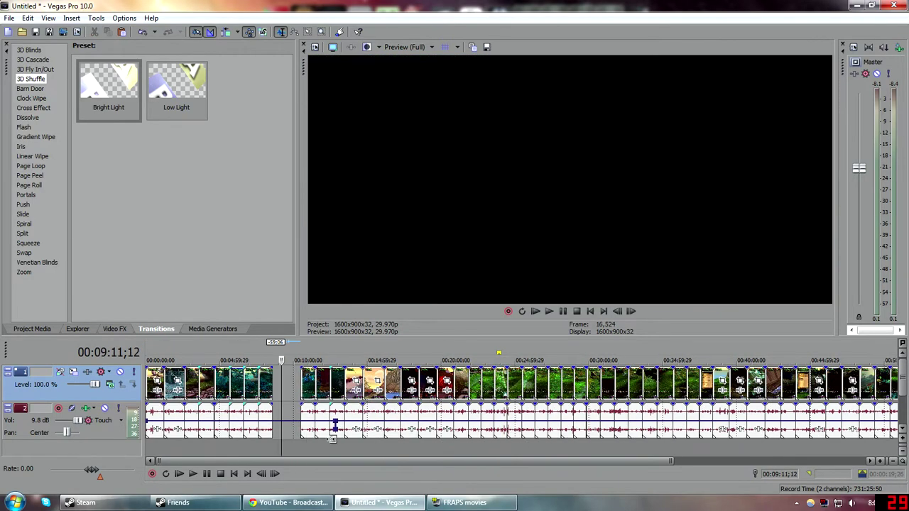
scroll(469, 445, "down", 3)
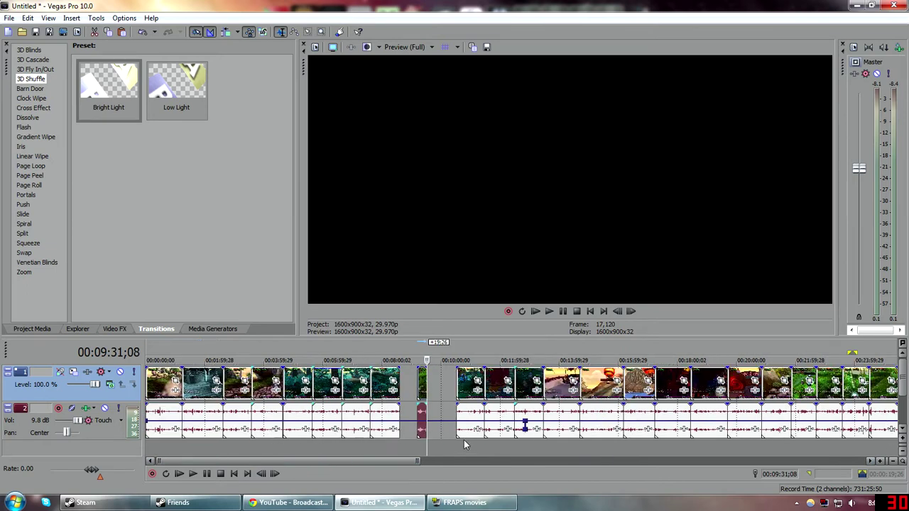
Move the pasted clip 5 seconds 15 frames later within the gap and bring up the project media list
left_click(497, 426)
scroll(490, 425, "up", 3)
scroll(491, 424, "up", 2)
left_click_drag(585, 393, 614, 394)
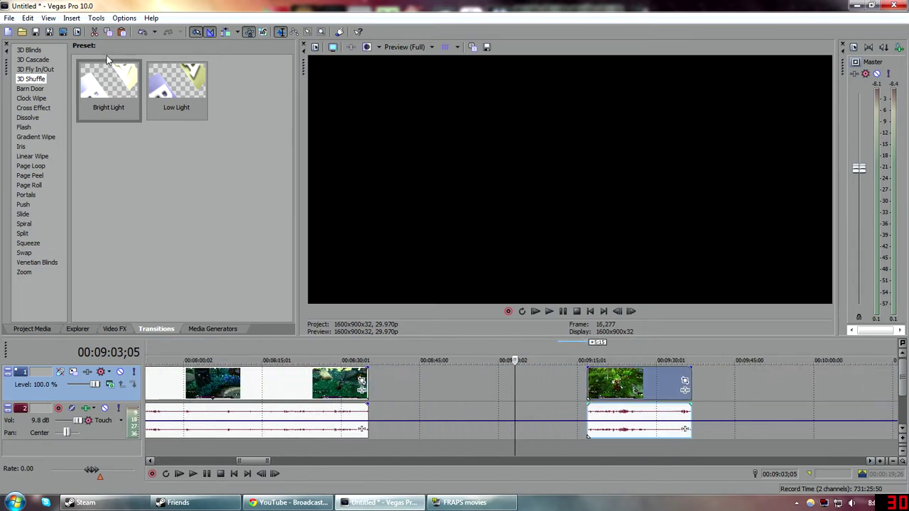
left_click(34, 329)
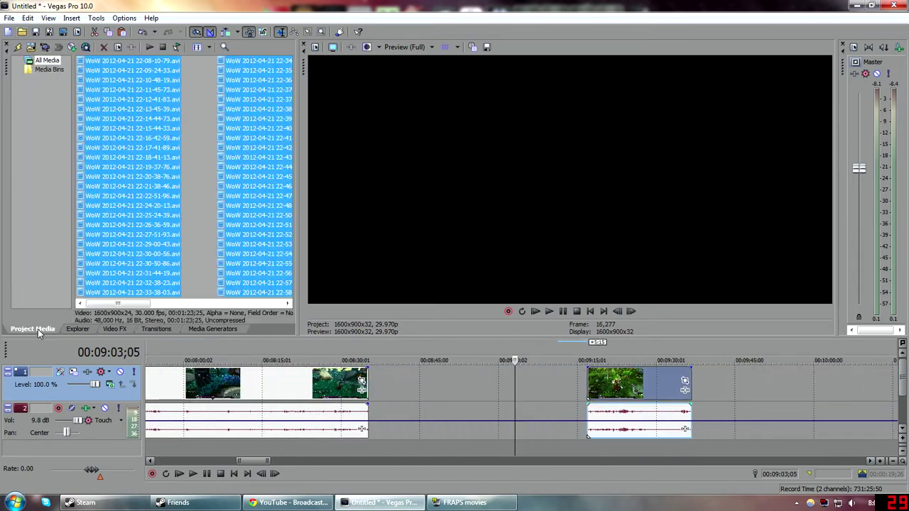
Import Mists Endslate.mp4 from the Youtubes folder on drive E into the project media
left_click(32, 47)
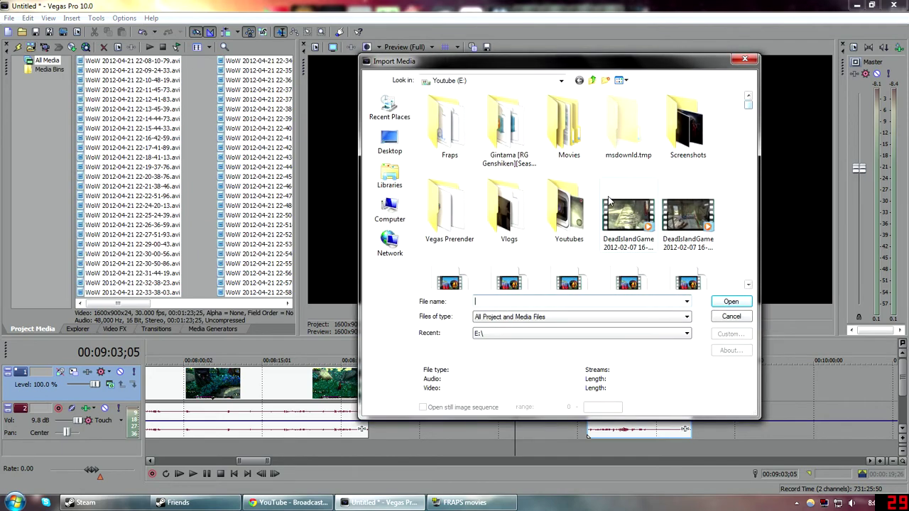
double_click(575, 211)
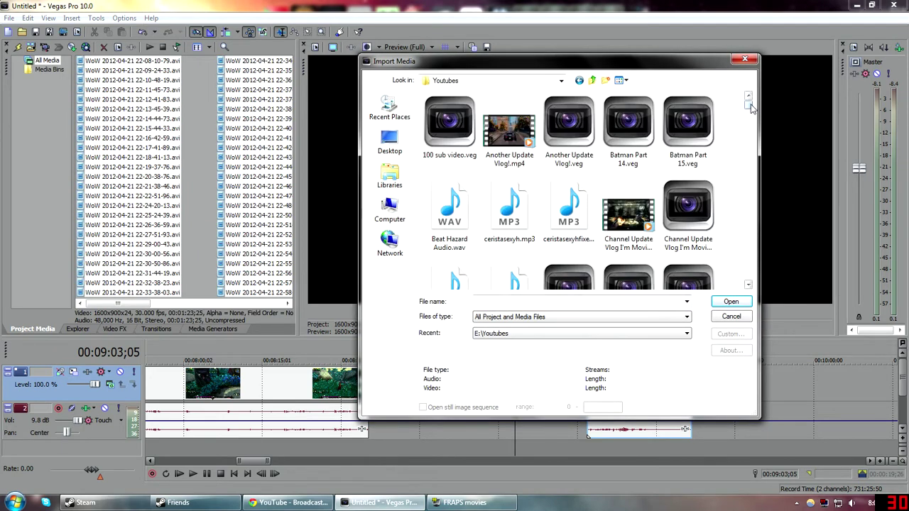
left_click_drag(752, 106, 760, 213)
left_click(568, 120)
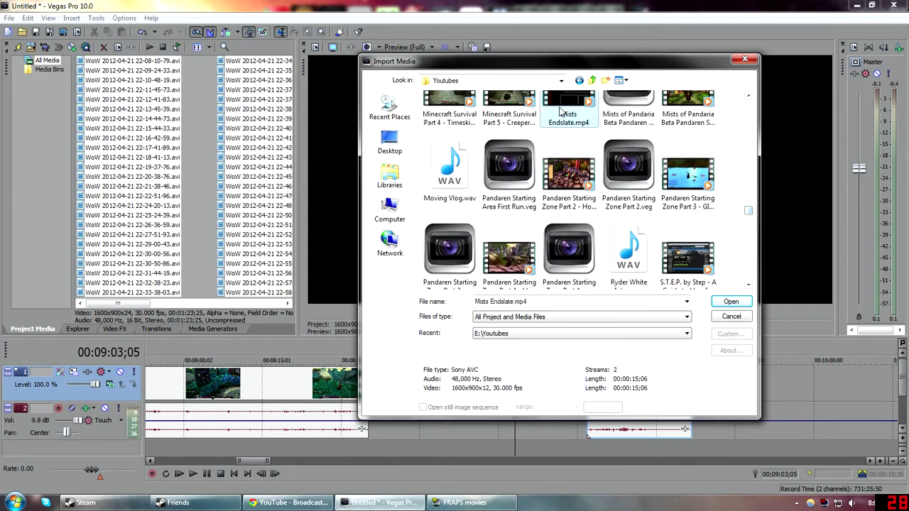
left_click(731, 301)
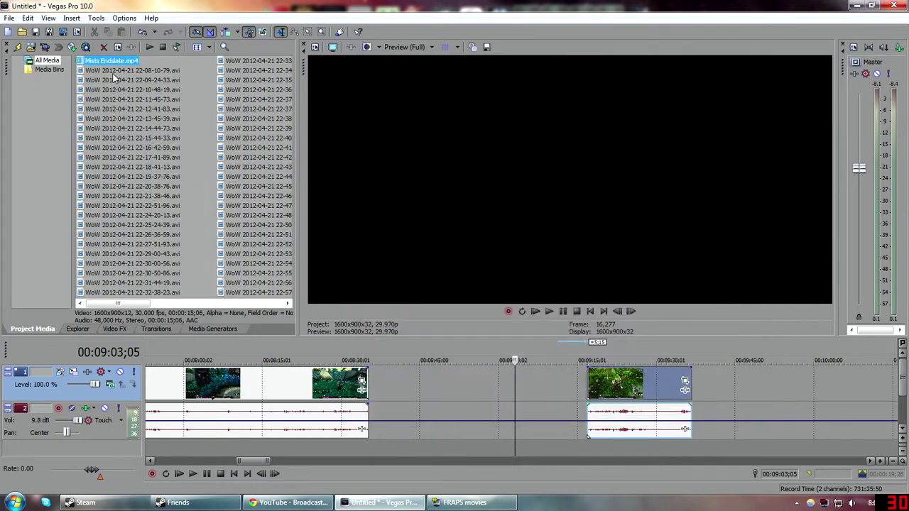
Place Mists Endslate.mp4 after the last clip before the gap with a 1-second crossfade, and move the pasted clip 18 seconds 17 frames earlier
left_click_drag(110, 62, 355, 405)
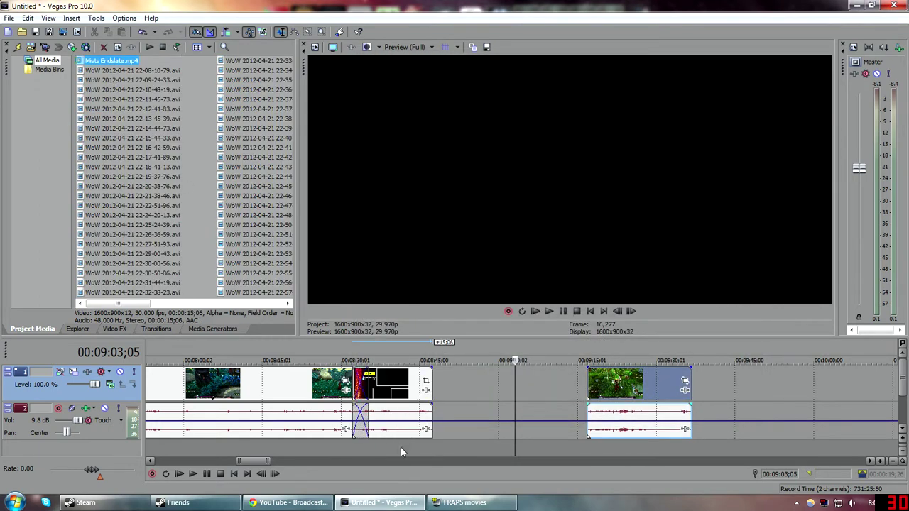
left_click(399, 446)
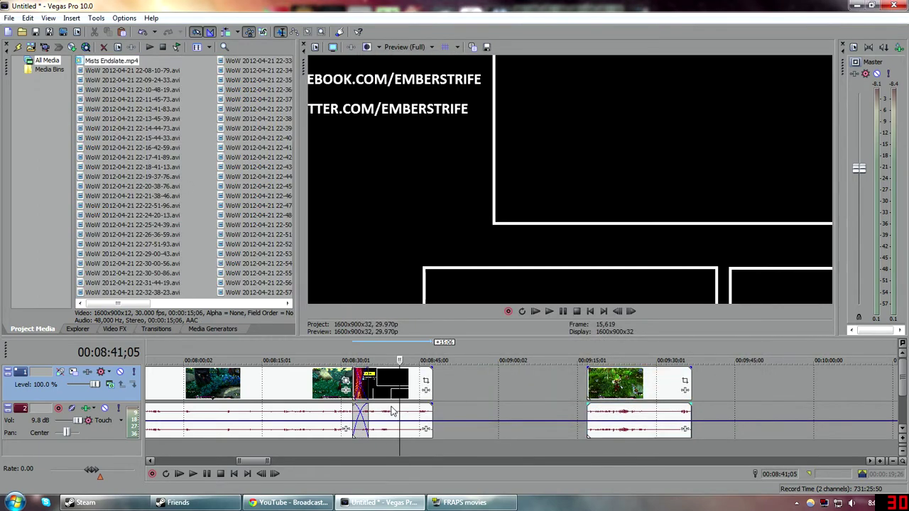
scroll(393, 411, "up", 5)
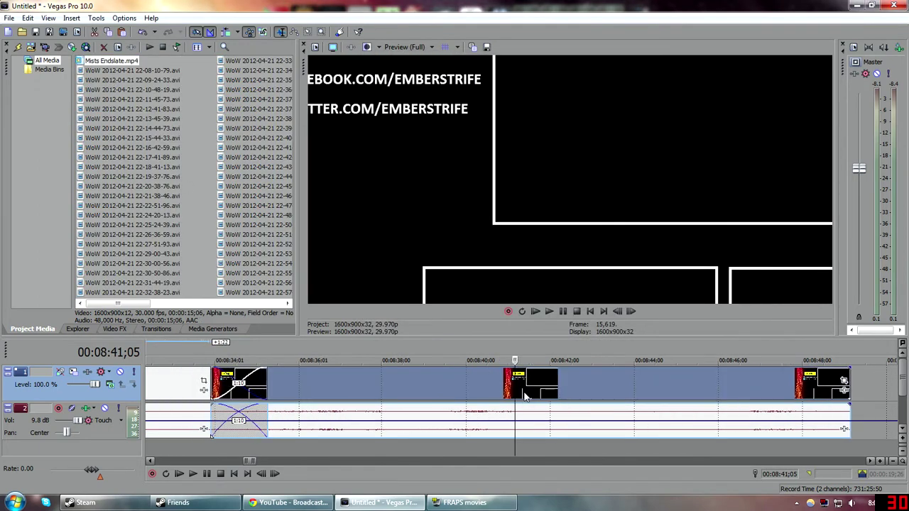
scroll(541, 399, "down", 6)
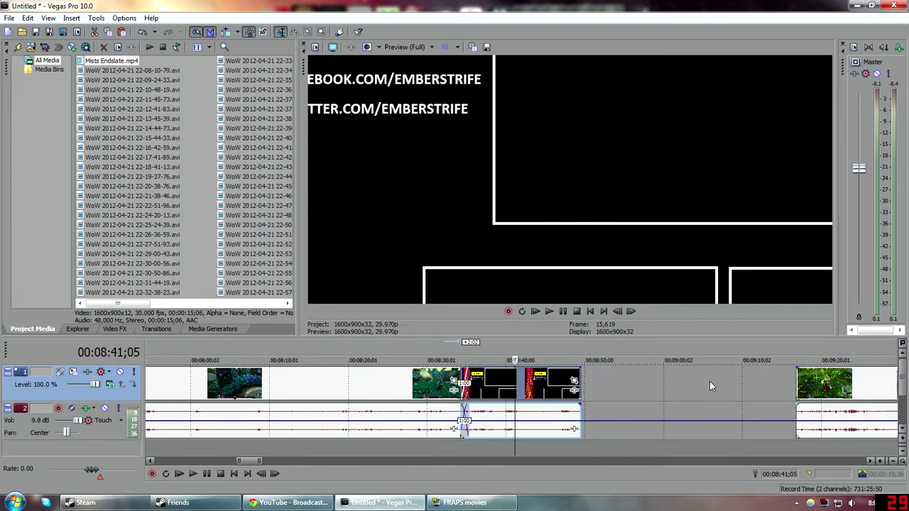
left_click(689, 387)
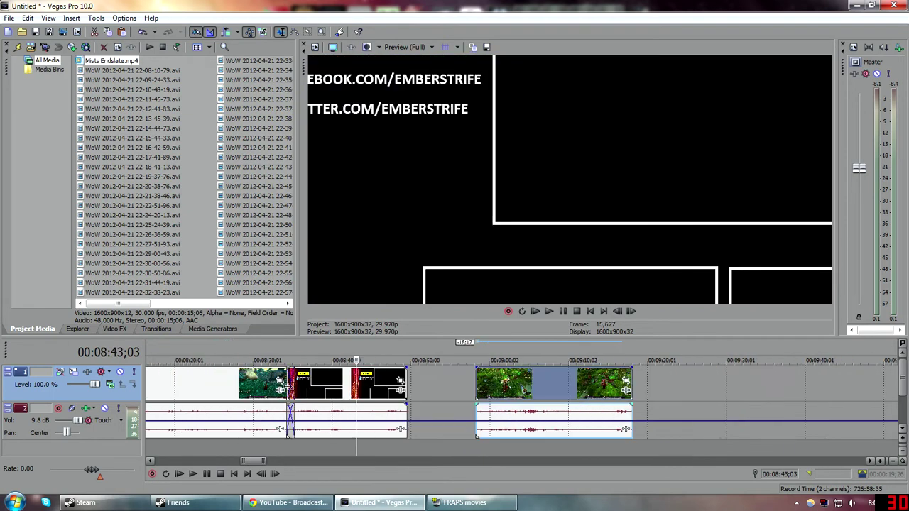
Preview the end slate frame at 00:08:37;21 in full screen and return to the editor
left_click(313, 389)
left_click(332, 47)
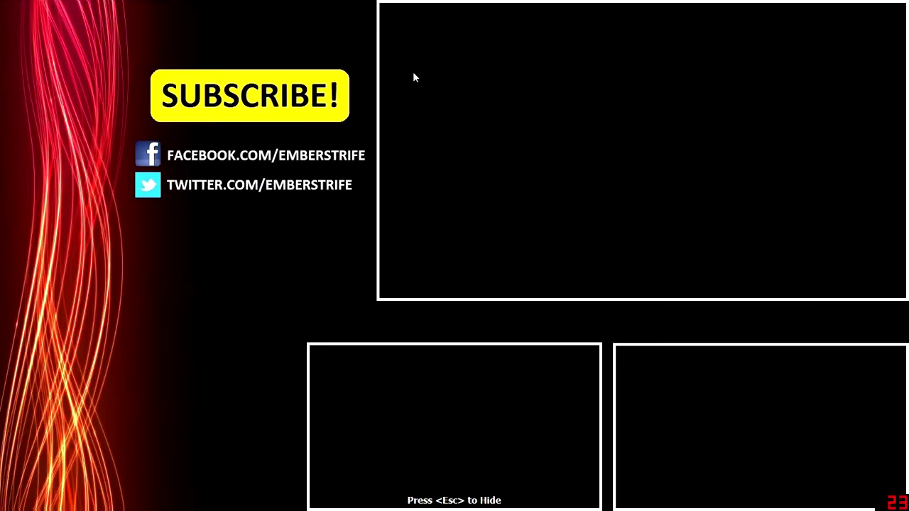
key("Escape")
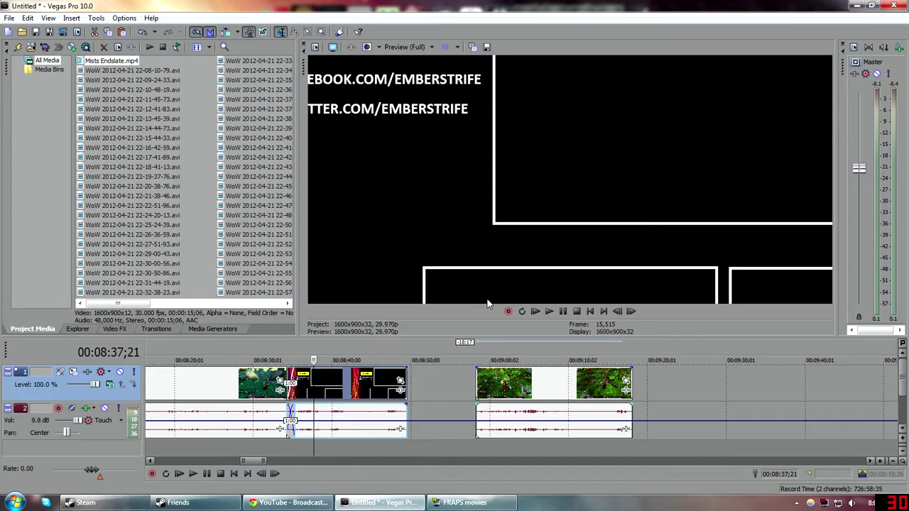
Separate the pasted gameplay clip's audio from its video and delete the audio
left_click(515, 361)
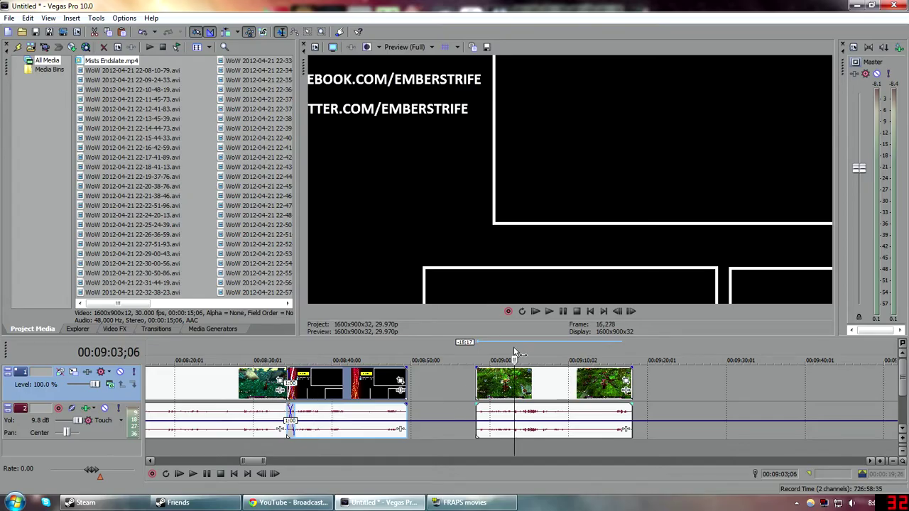
left_click(536, 387)
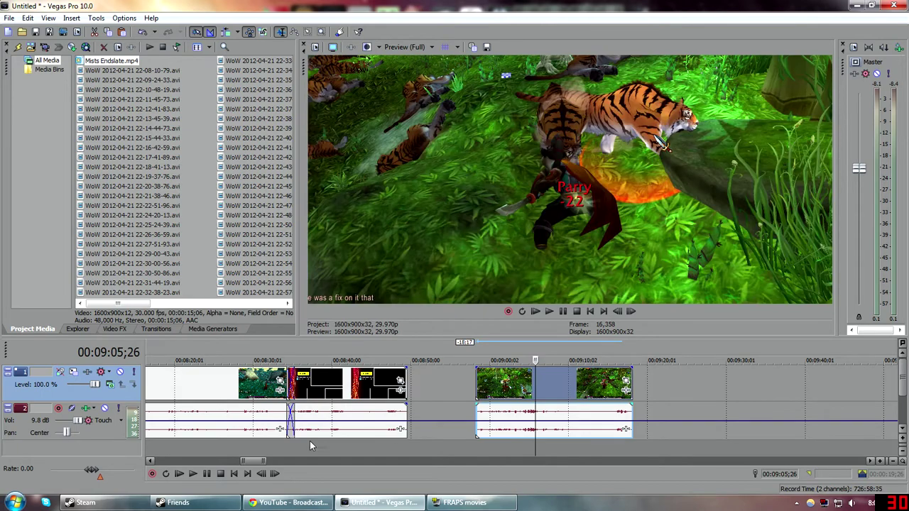
left_click(227, 457)
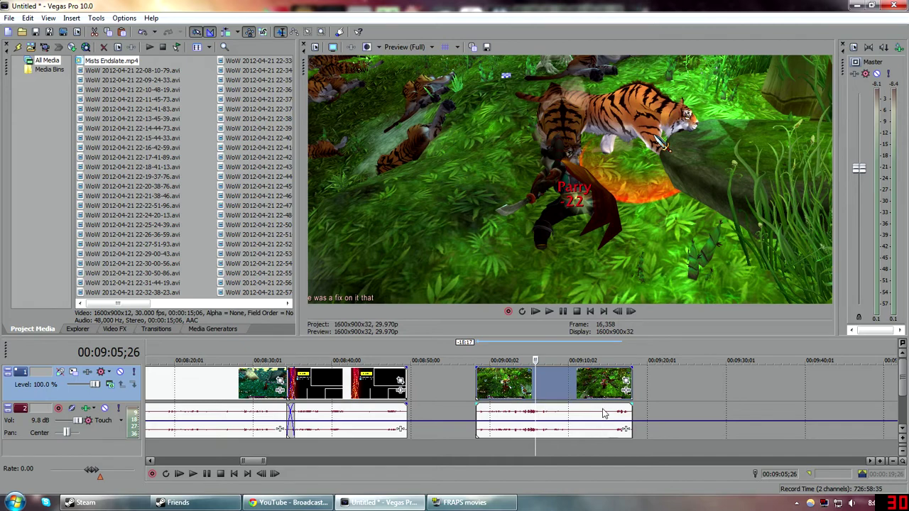
left_click(600, 433)
key("Delete")
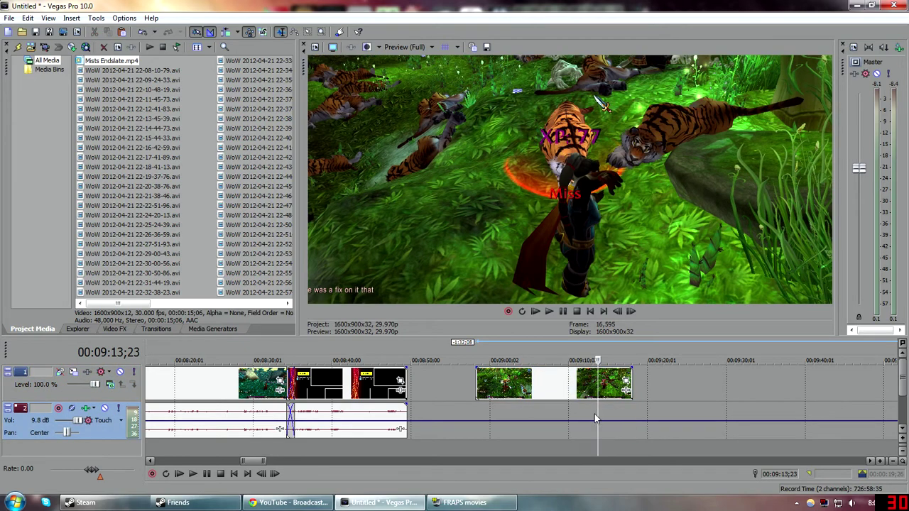
Put the pasted clip on its own video track above the audio track and align its start with the start of the end slate
scroll(551, 391, "down", 5)
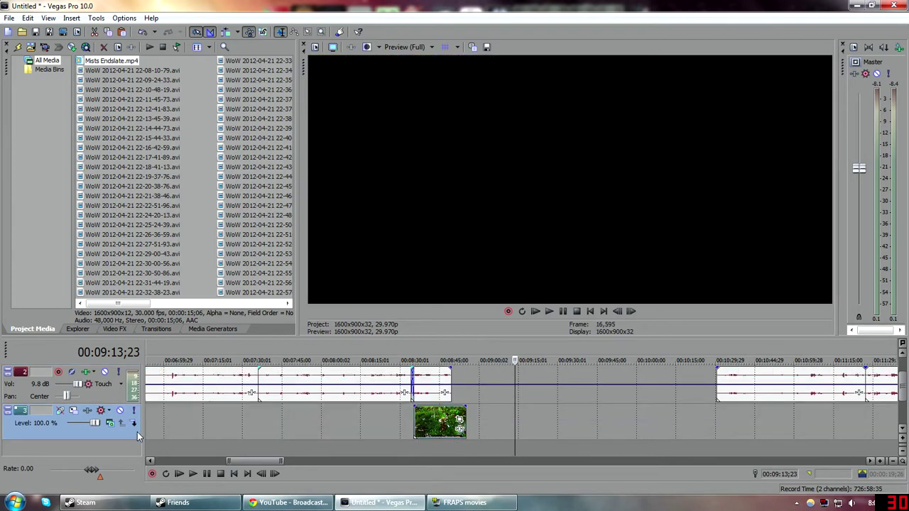
left_click_drag(137, 432, 115, 385)
scroll(427, 386, "up", 4)
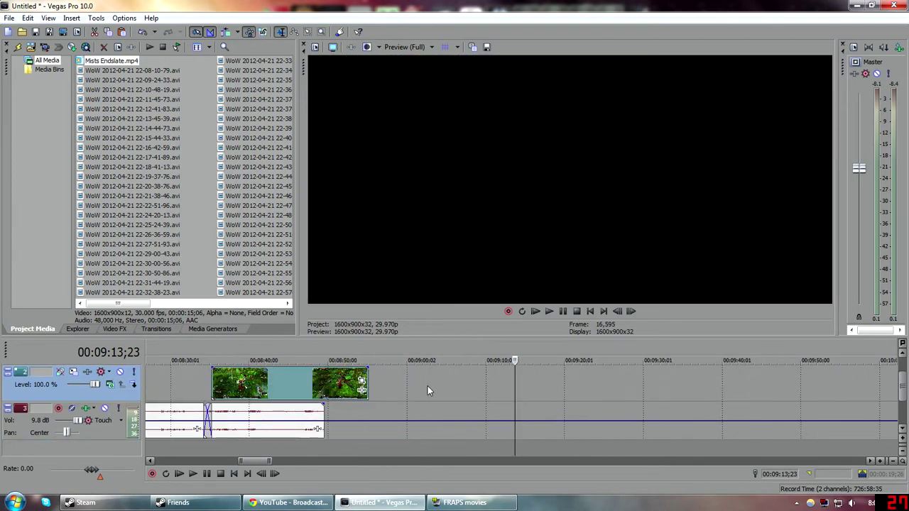
scroll(362, 388, "down", 5)
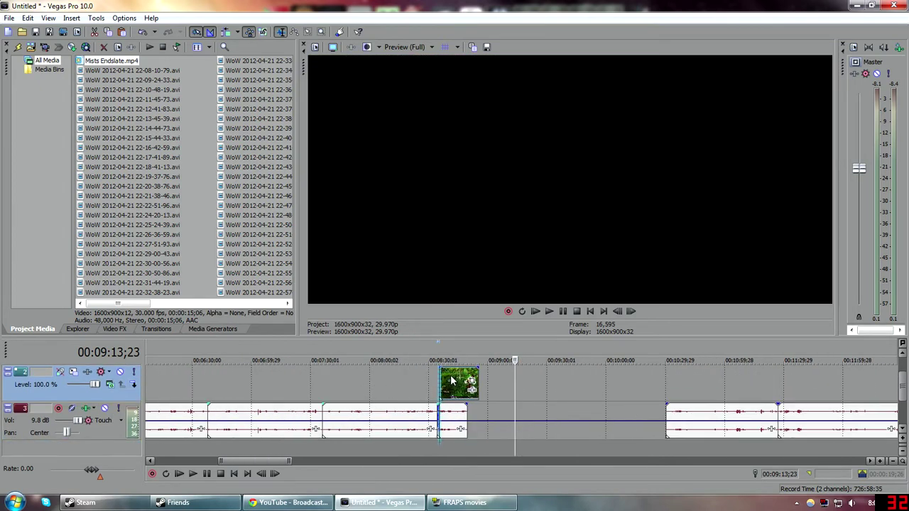
scroll(447, 387, "up", 7)
scroll(447, 388, "down", 3)
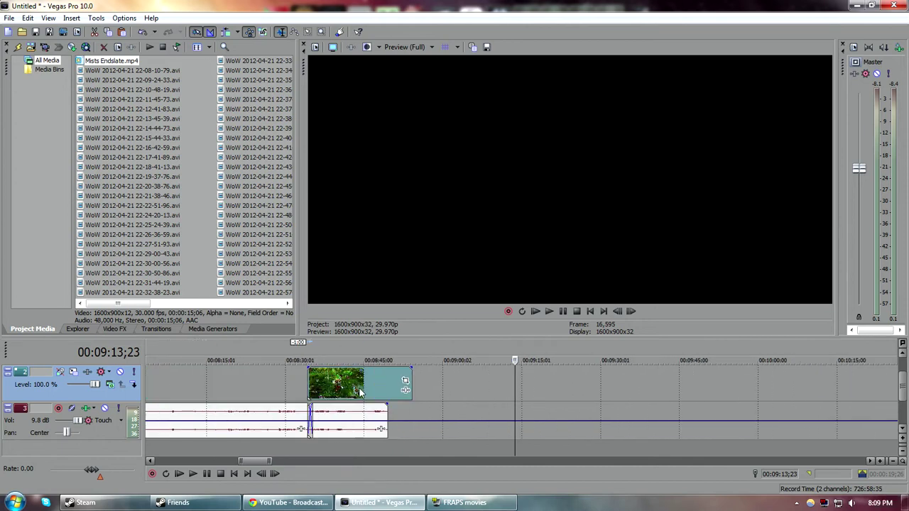
Trim the pasted clip's end by 4 seconds 19 frames to match the end of the end slate
left_click(321, 361)
scroll(450, 385, "up", 5)
left_click(754, 417)
scroll(769, 416, "up", 3)
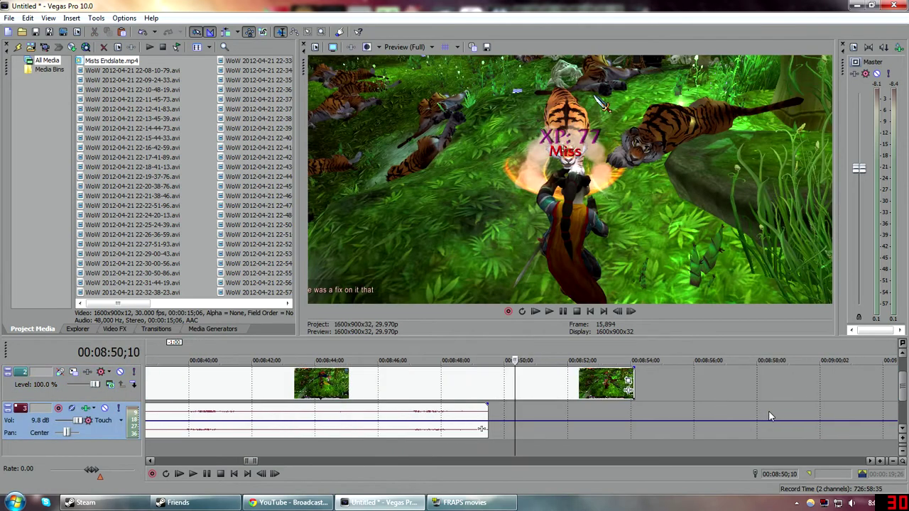
left_click_drag(632, 374, 490, 376)
scroll(398, 381, "down", 4)
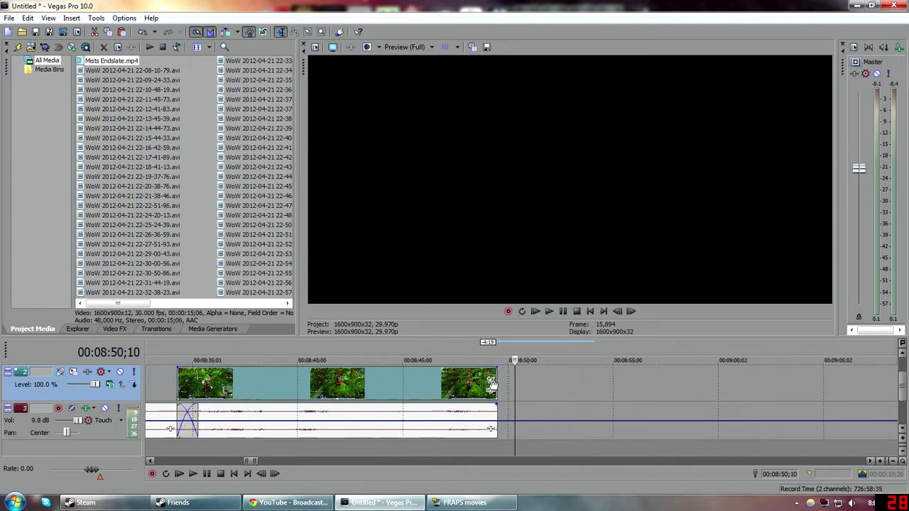
Add a 1-second fade-in to the pasted gameplay clip, matching the end slate's crossfade
left_click(406, 382)
scroll(463, 369, "up", 5)
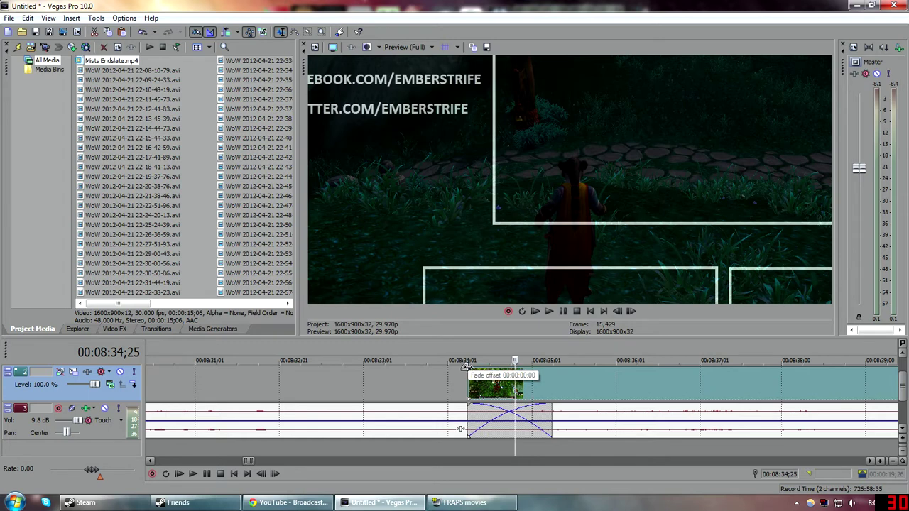
left_click_drag(468, 367, 549, 383)
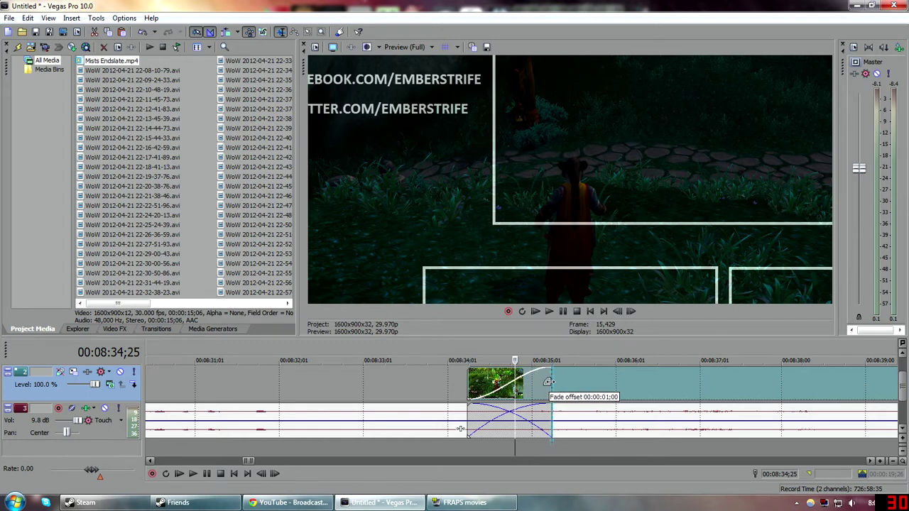
scroll(207, 360, "down", 5)
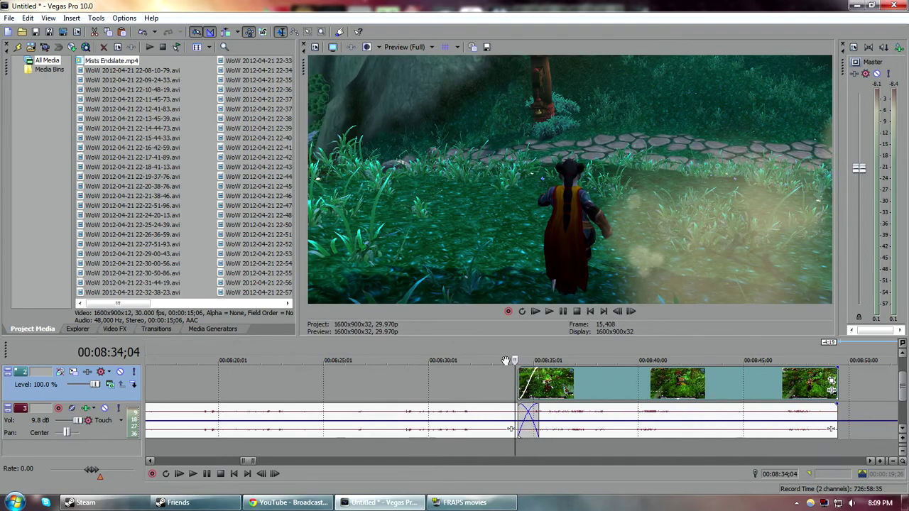
Move the pasted clip's video track above the main video track so it overlays the end slate
left_click(617, 348)
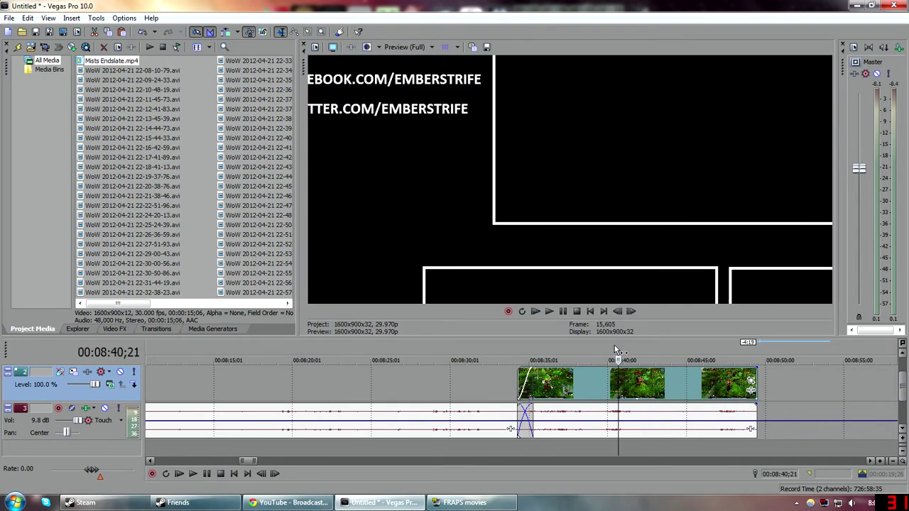
left_click(665, 352)
scroll(668, 354, "down", 3)
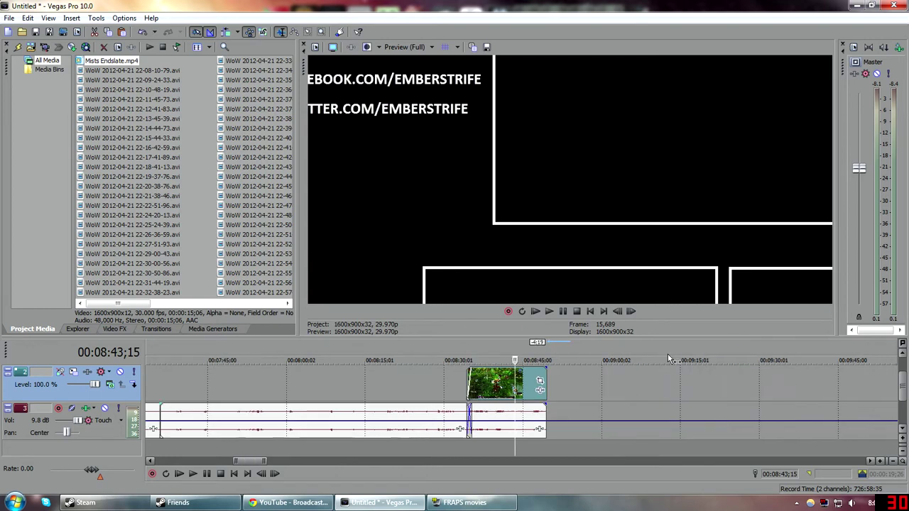
scroll(671, 356, "down", 2)
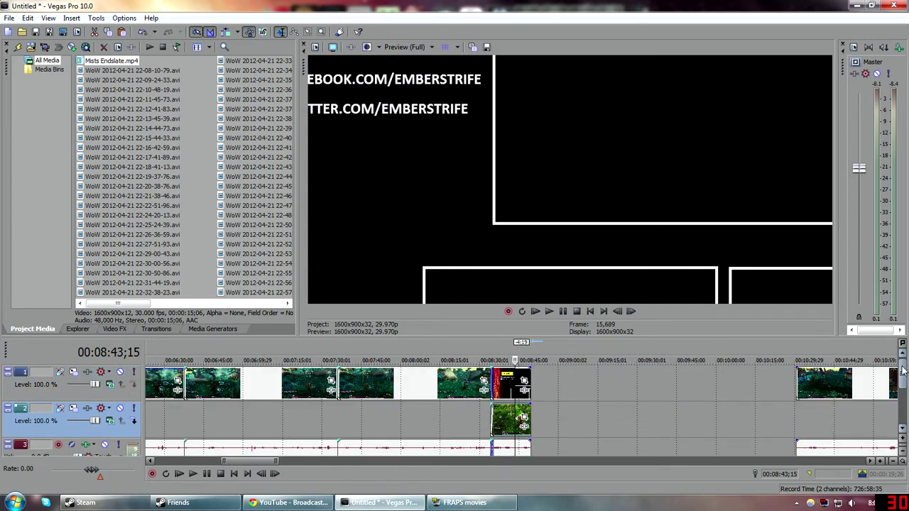
scroll(100, 433, "up", 1)
left_click_drag(100, 432, 108, 377)
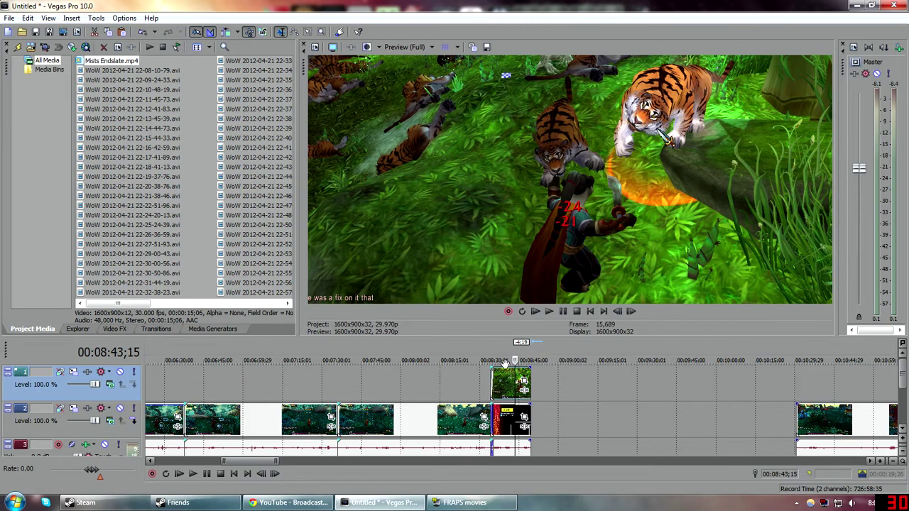
Set the width of track 1 to 928 in its track motion settings and close them
left_click(74, 372)
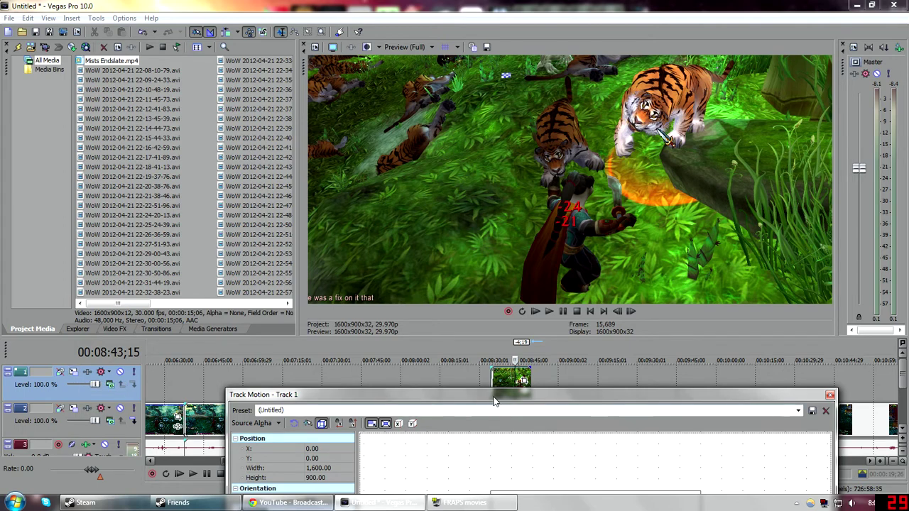
left_click_drag(493, 394, 453, 157)
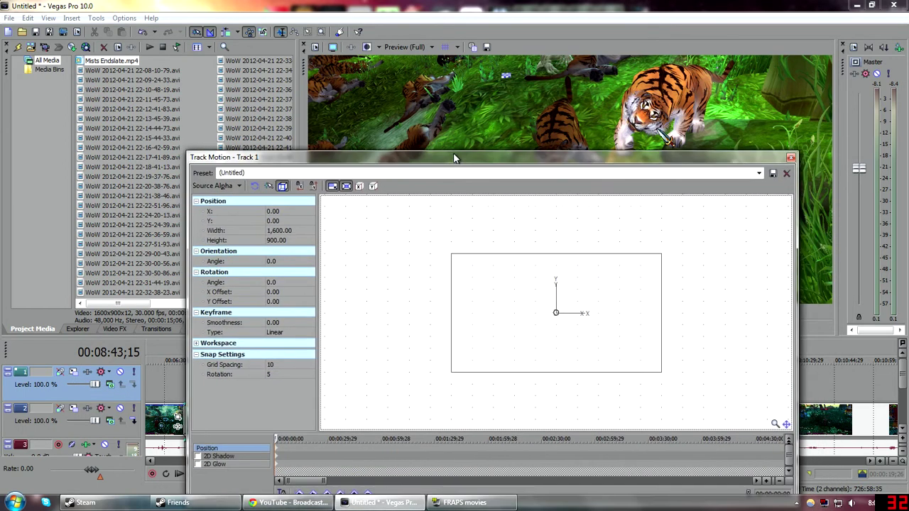
left_click(272, 232)
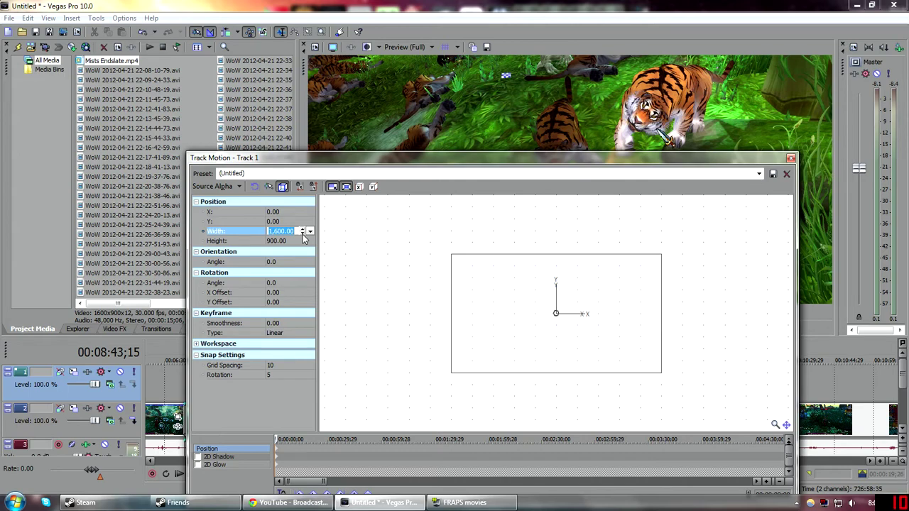
type("928")
key("Return")
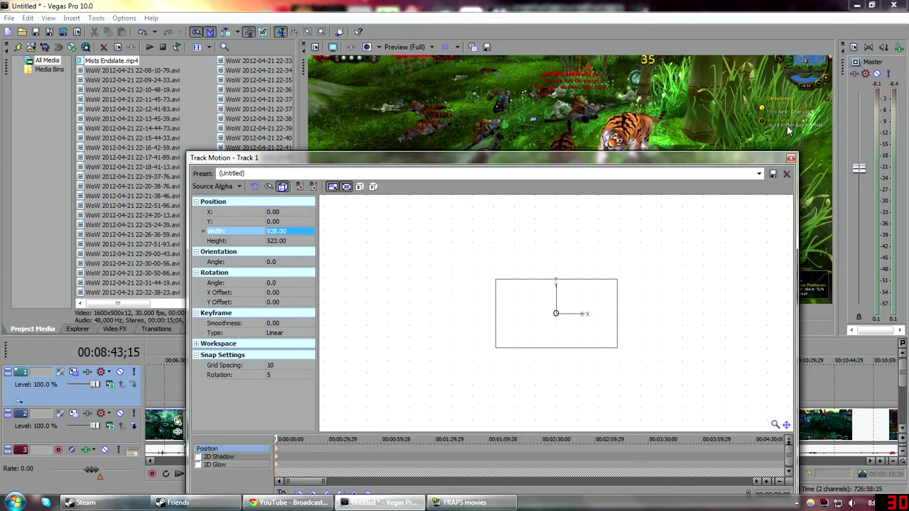
left_click(791, 159)
Reposition track 1 in its track motion settings to X 332.37, Y 185.61 so the gameplay clip sits inside the end slate's video frame
left_click_drag(513, 360, 497, 360)
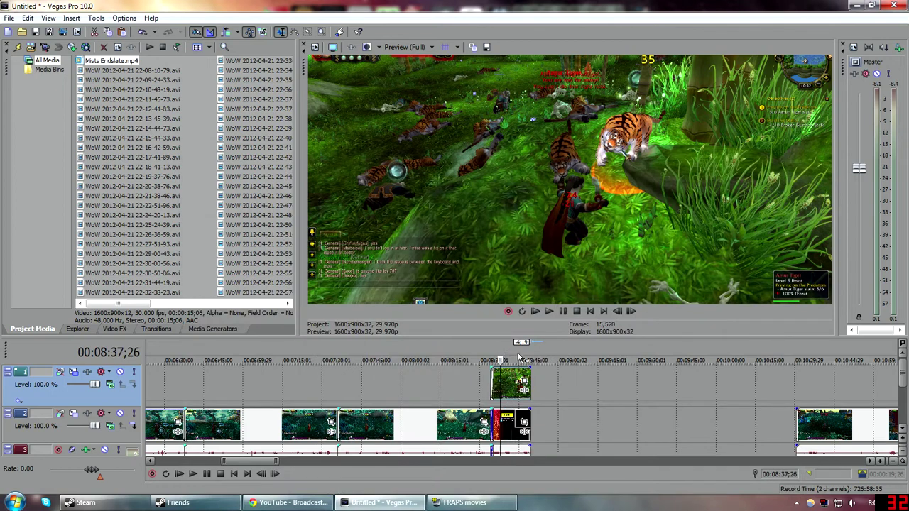
scroll(555, 357, "down", 2)
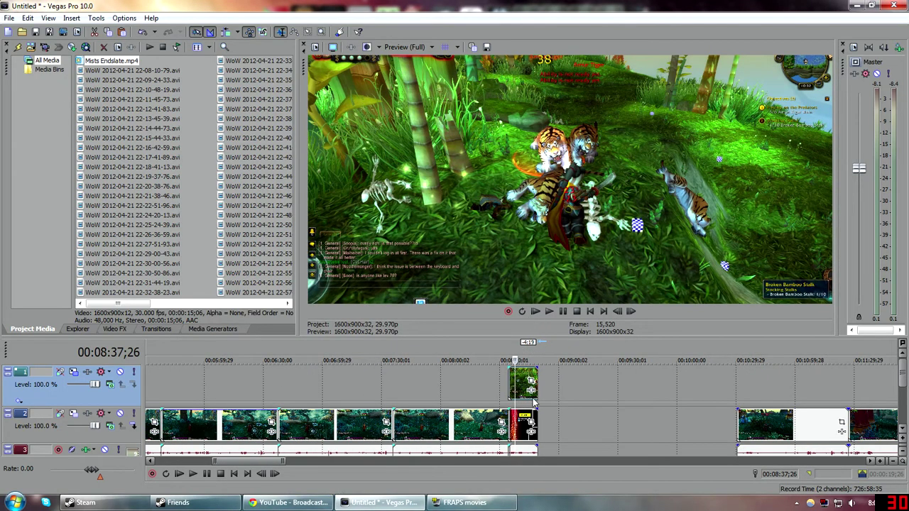
left_click(73, 372)
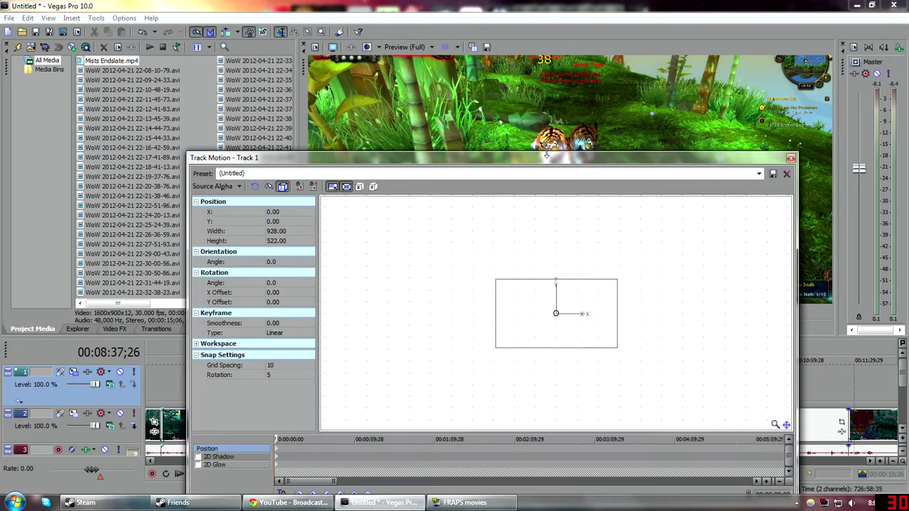
left_click_drag(546, 155, 502, 313)
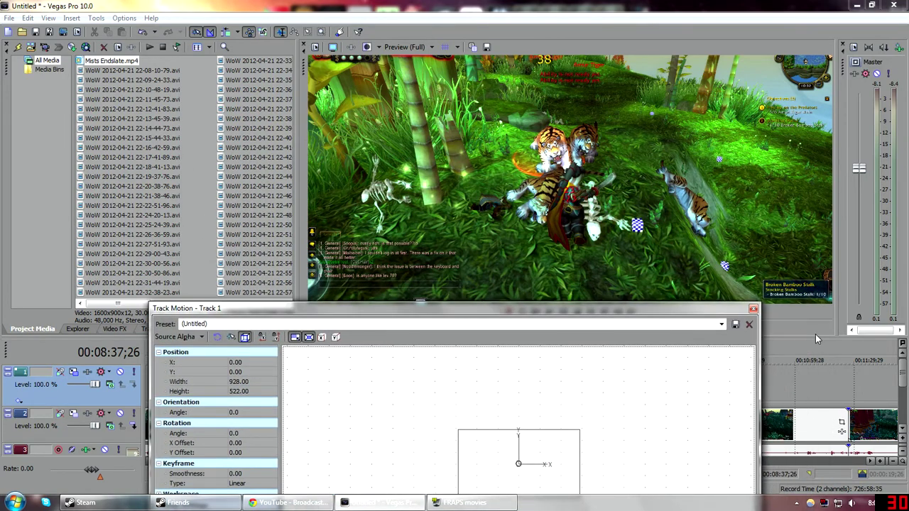
left_click_drag(812, 334, 808, 291)
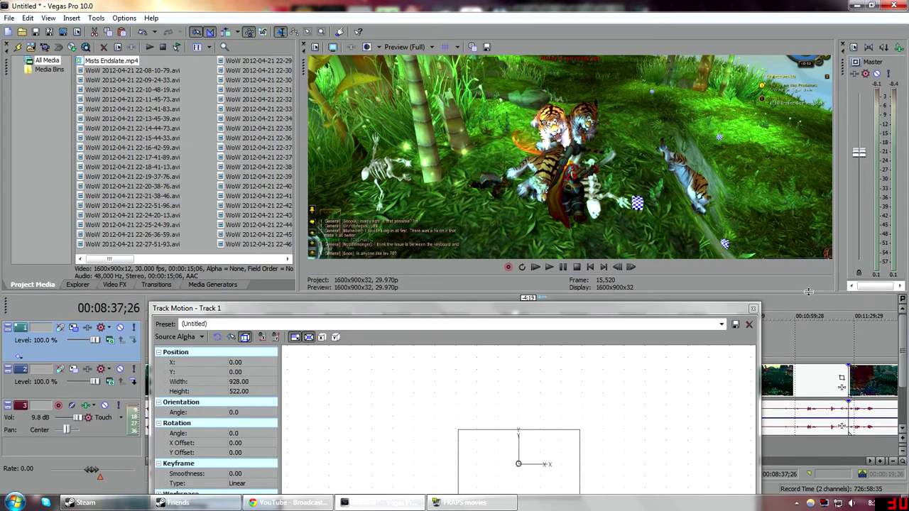
left_click_drag(596, 310, 616, 287)
left_click_drag(530, 445, 573, 421)
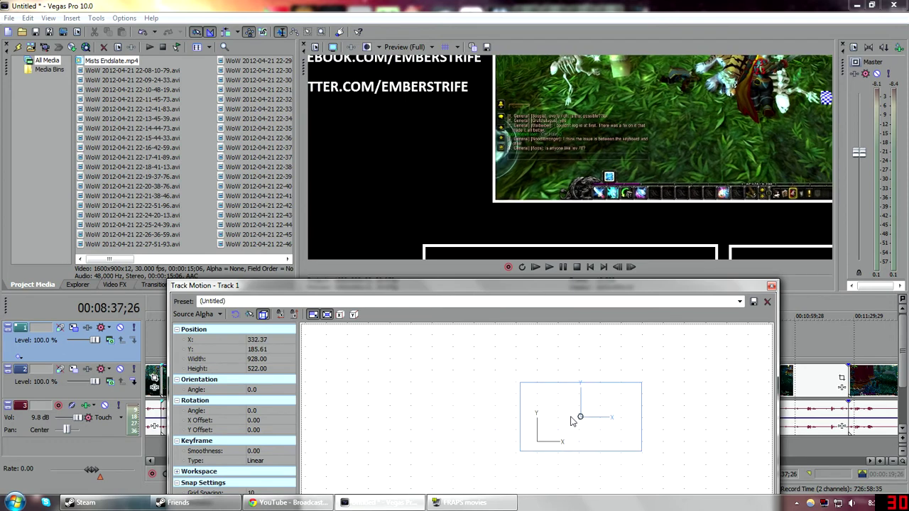
left_click(772, 287)
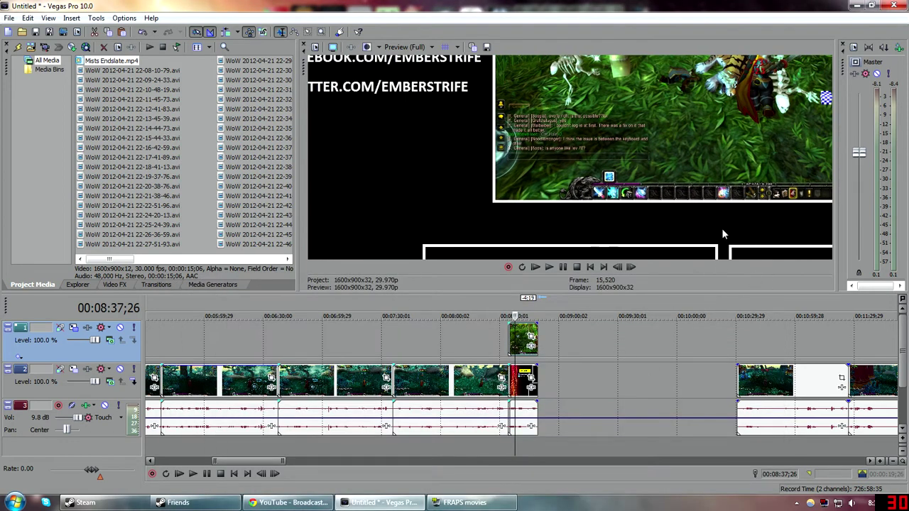
left_click(504, 302)
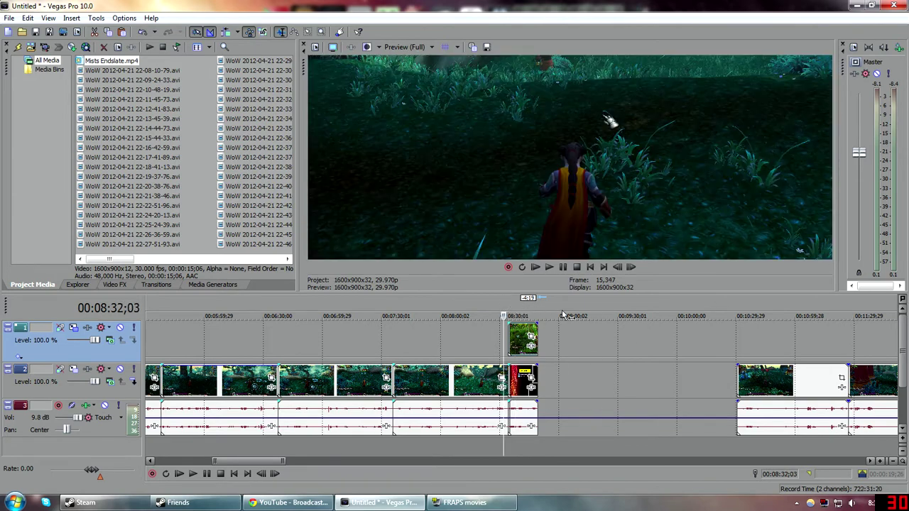
left_click(562, 378)
scroll(571, 374, "up", 2)
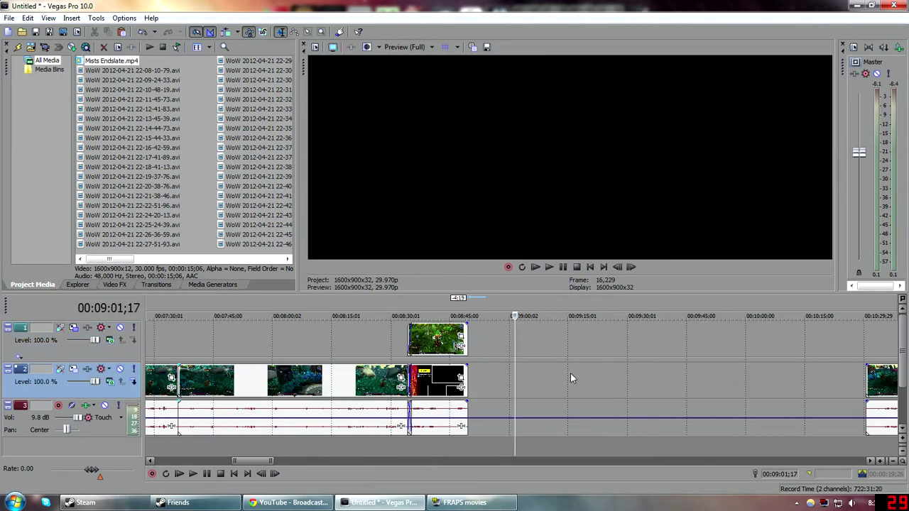
scroll(571, 373, "down", 1)
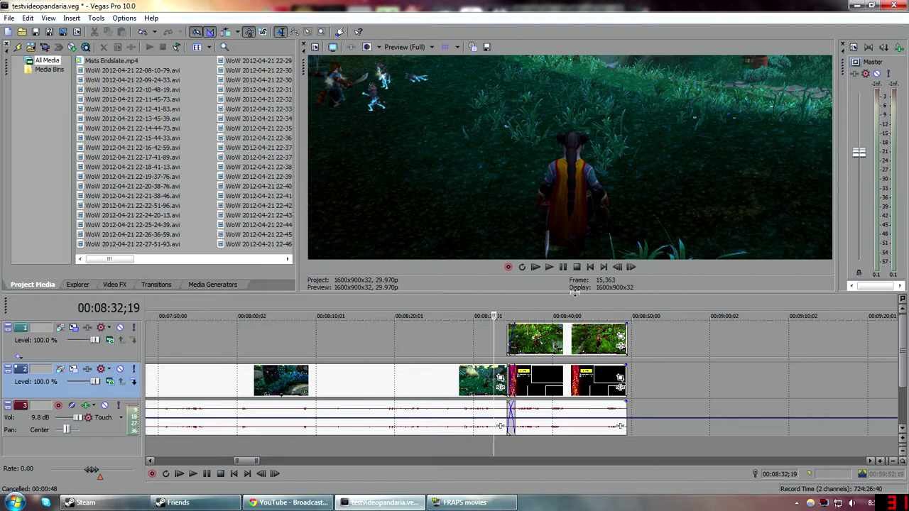
Enlarge the preview area above the timeline, show the transition presets and place the cursor at 00:08:10;24
left_click_drag(574, 293, 577, 339)
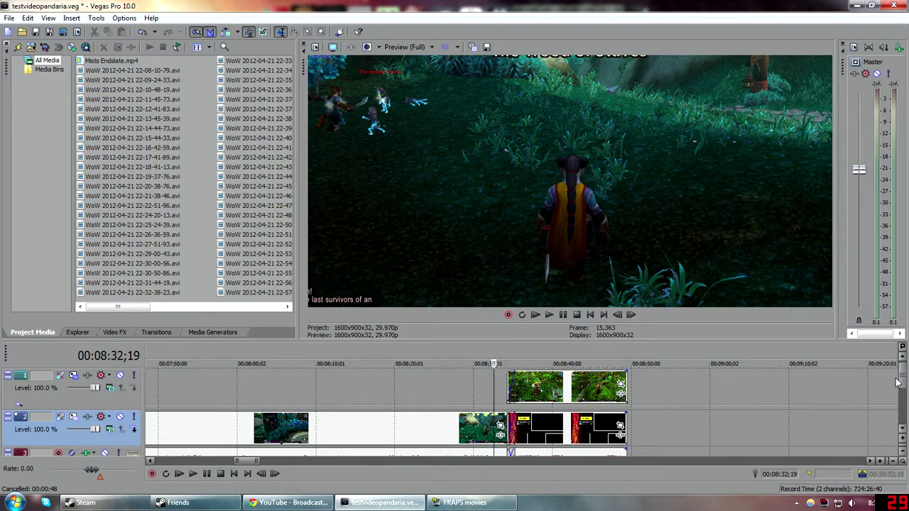
scroll(899, 383, "up", 3)
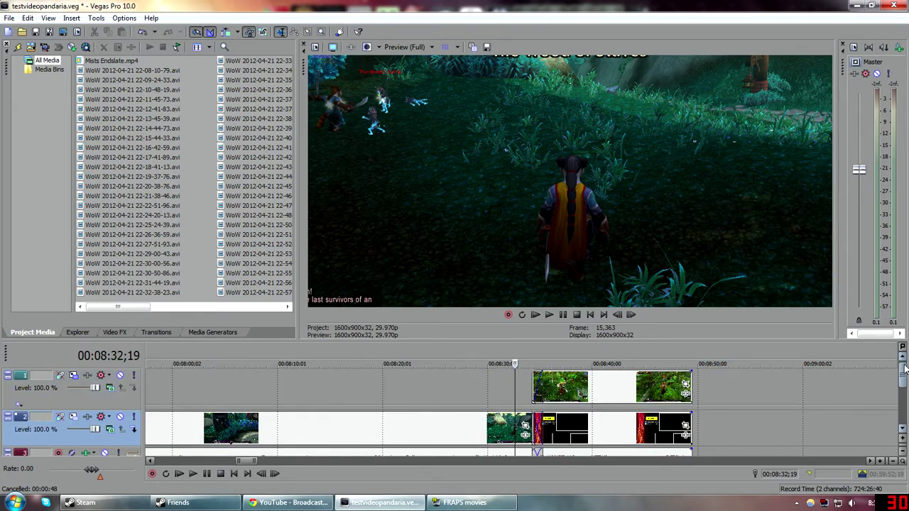
left_click(156, 332)
left_click(286, 381)
scroll(365, 385, "down", 3)
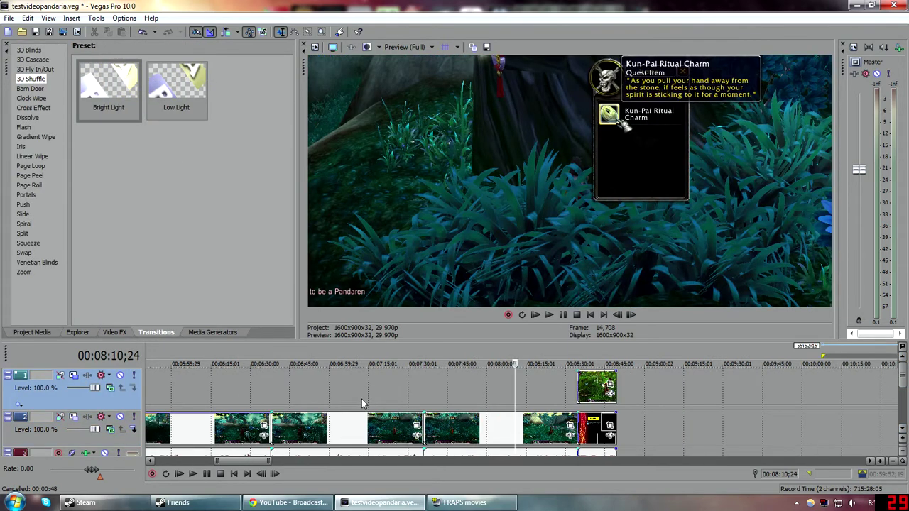
Select all events and apply the Brightness and Contrast effect with the Vidya Less Contrast preset to them
key("ctrl+a")
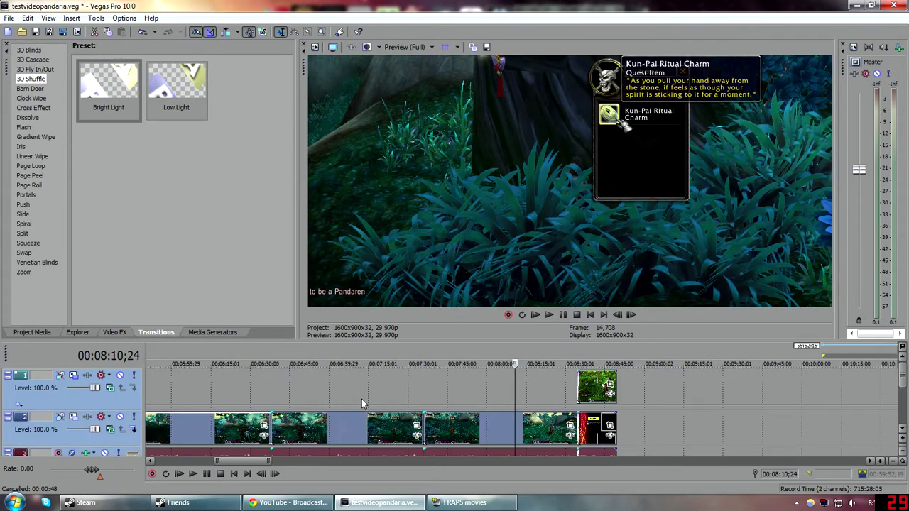
left_click(114, 333)
left_click(49, 87)
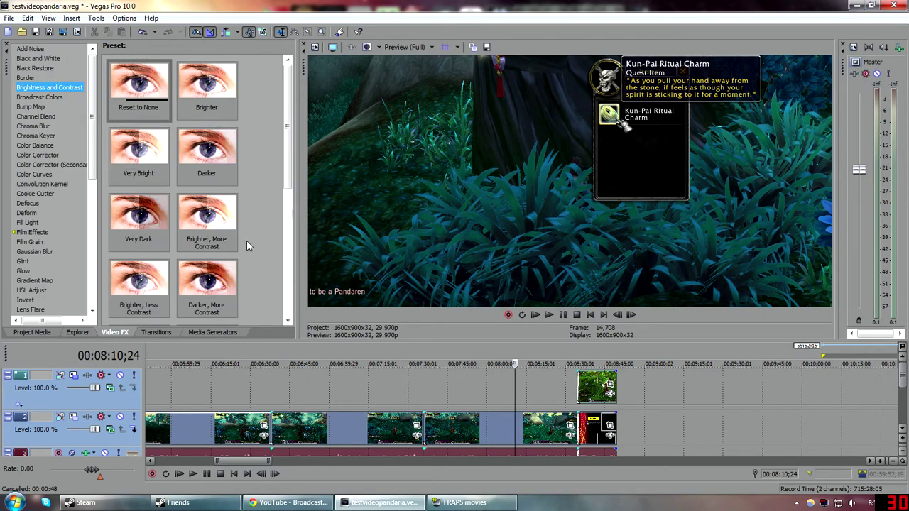
scroll(294, 115, "down", 2)
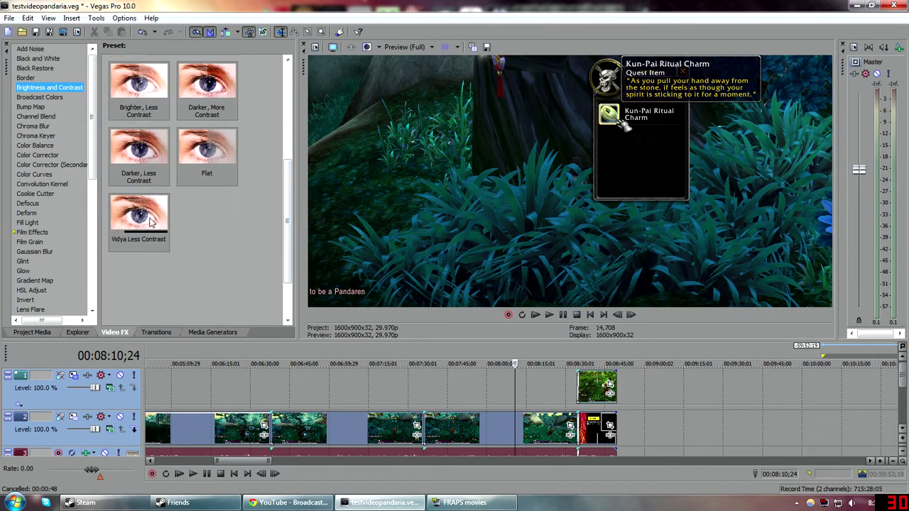
left_click_drag(142, 219, 483, 434)
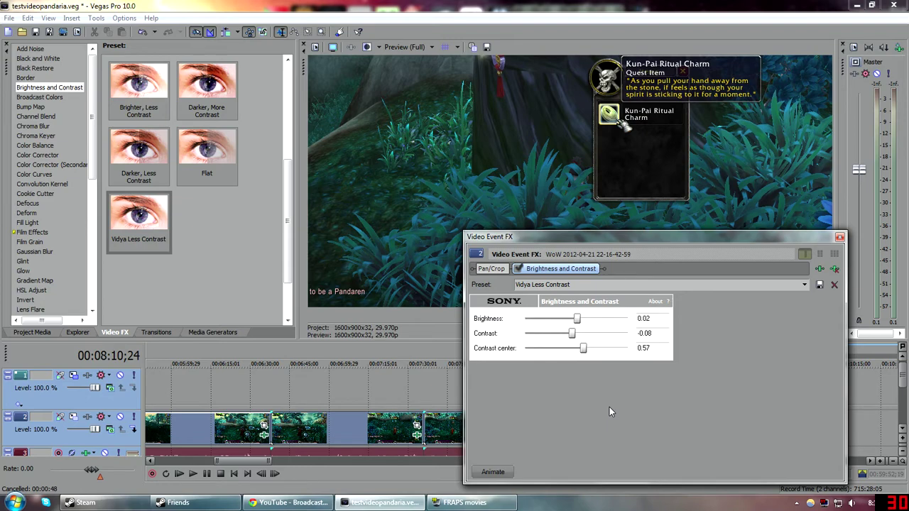
left_click(840, 239)
Add the Color Corrector preset Studio RGB to Computer RGB and a second Vidya Less Contrast effect to the selected events
left_click(39, 155)
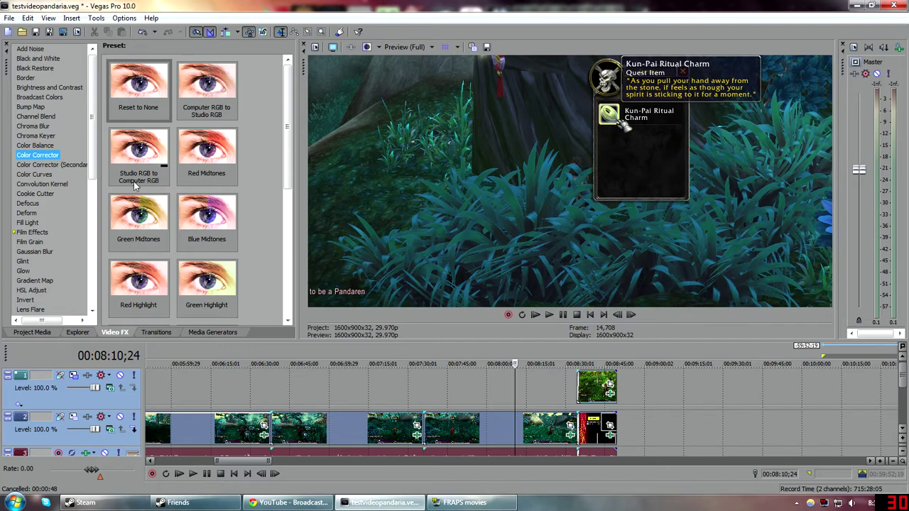
left_click_drag(137, 185, 461, 430)
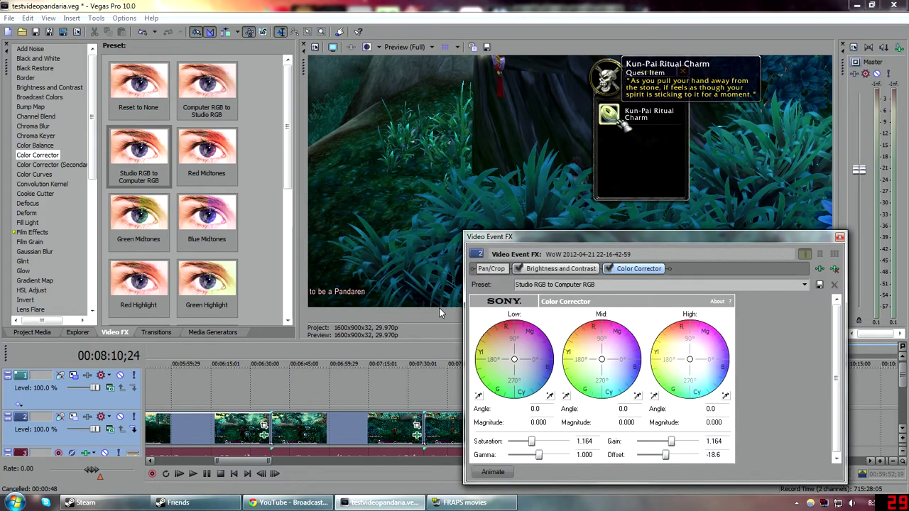
left_click(43, 87)
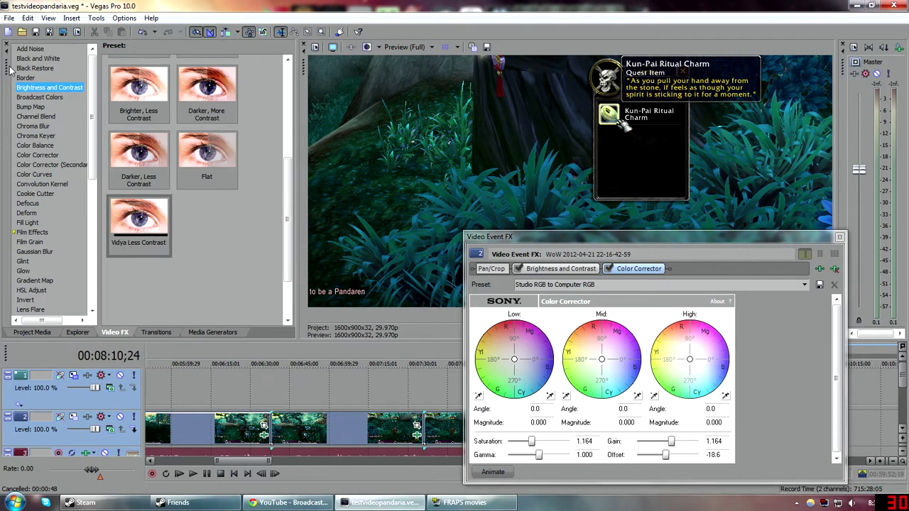
left_click_drag(123, 235, 384, 424)
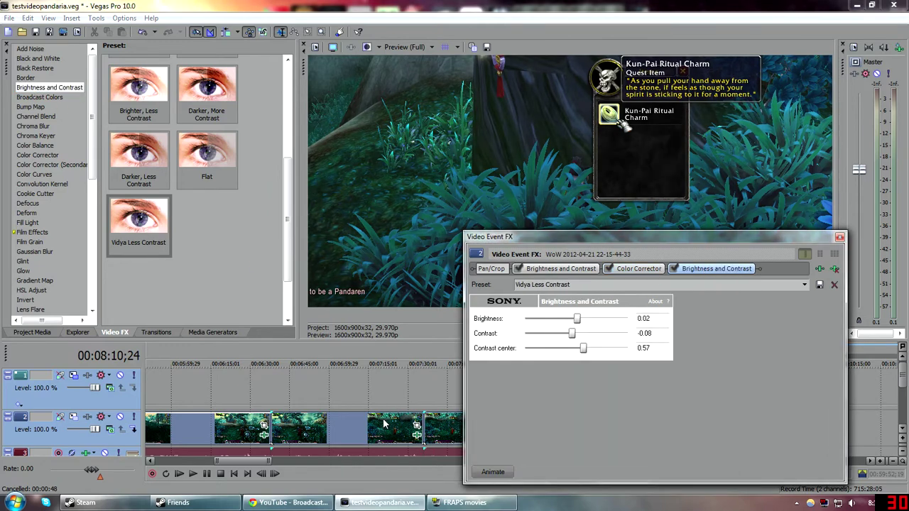
left_click(839, 236)
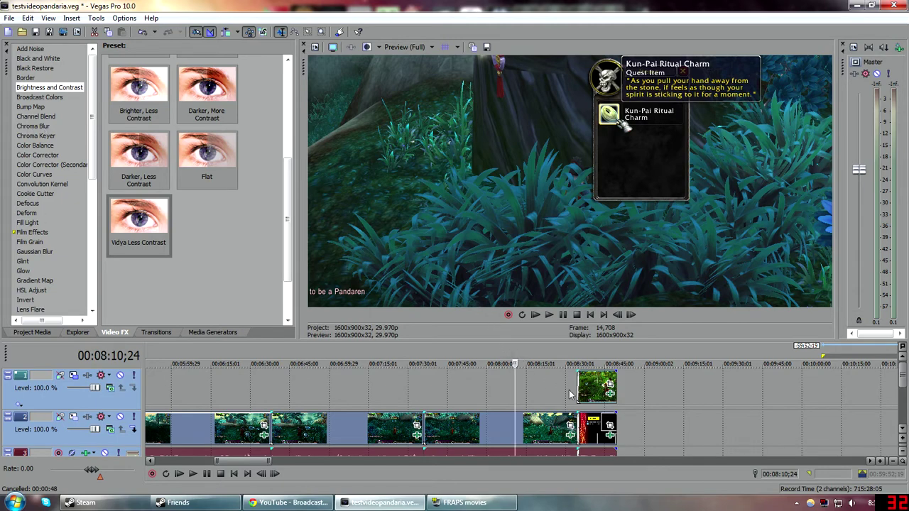
Place the cursor at 00:08:32;14 to view the footage just before the crossfade into the end slate
left_click(599, 362)
left_click(500, 351)
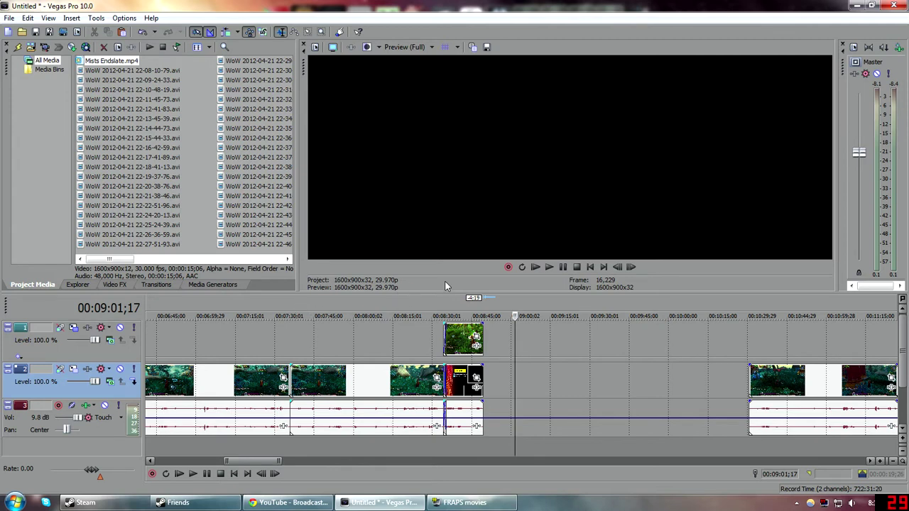
left_click(445, 315)
scroll(483, 312, "down", 2)
scroll(488, 312, "up", 3)
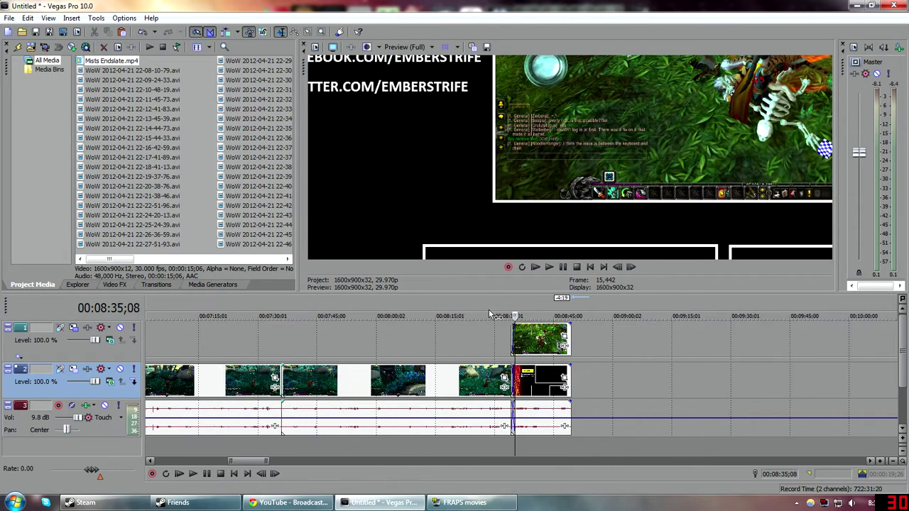
left_click(500, 315)
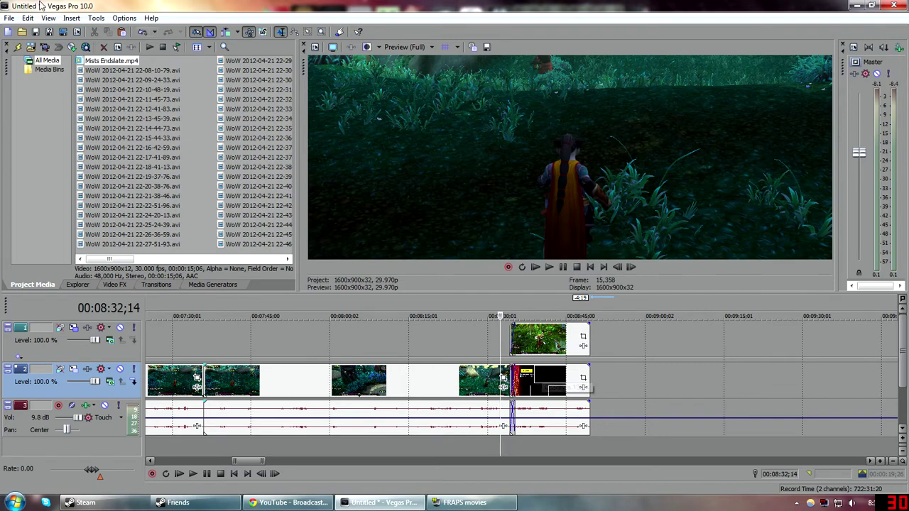
Save the project as testvideopandaria in the Youtubes folder
left_click(35, 33)
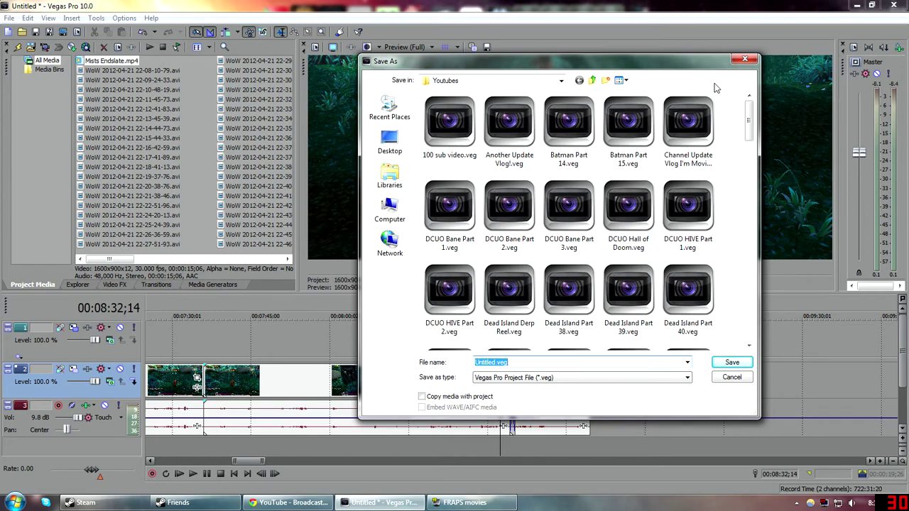
type("testvideopandaria")
left_click(732, 362)
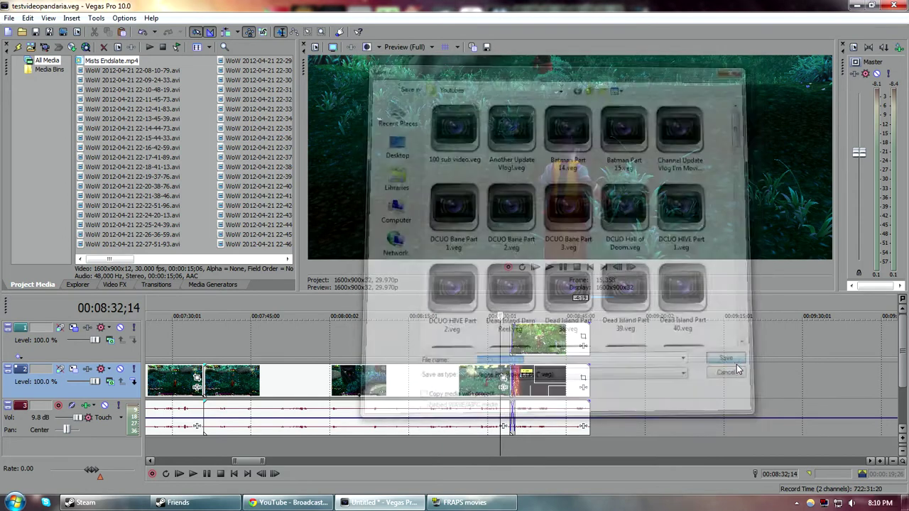
Start a new empty project and reopen testvideopandaria.veg from the recent projects
left_click(8, 31)
left_click(9, 18)
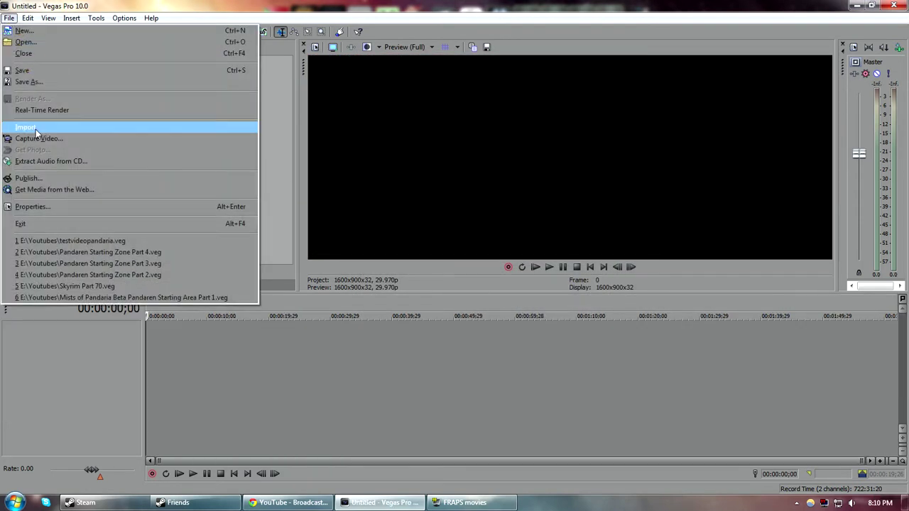
left_click(35, 241)
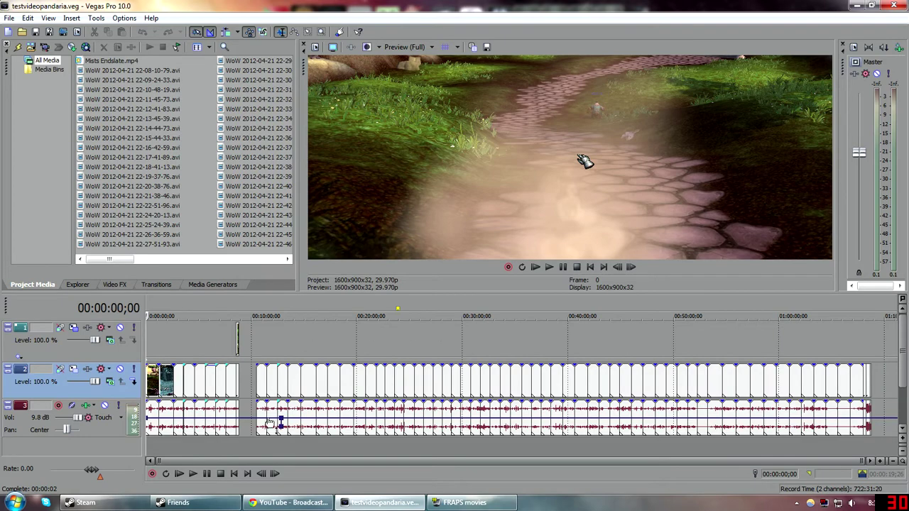
Delete all leftover clips after the end slate, from 00:10:07;11 to 01:10:00;00, and return the cursor to just before the end slate
left_click_drag(254, 438, 884, 438)
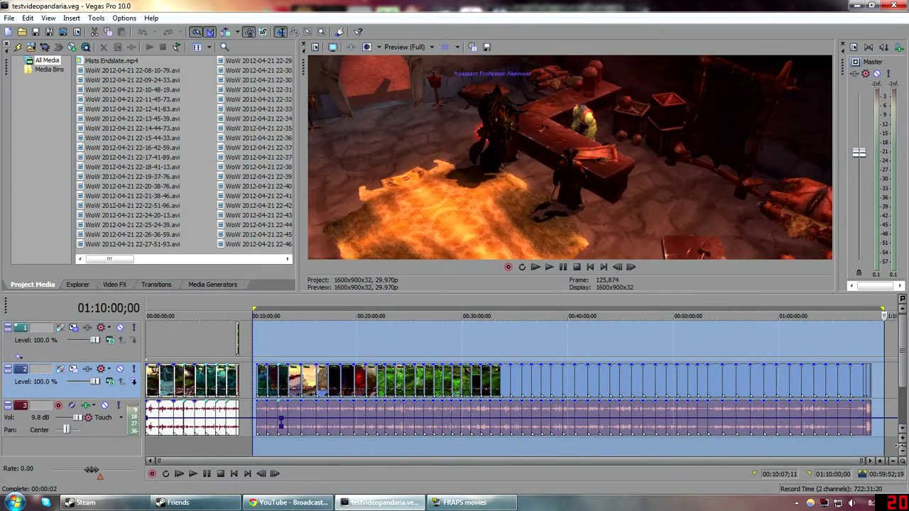
key("Delete")
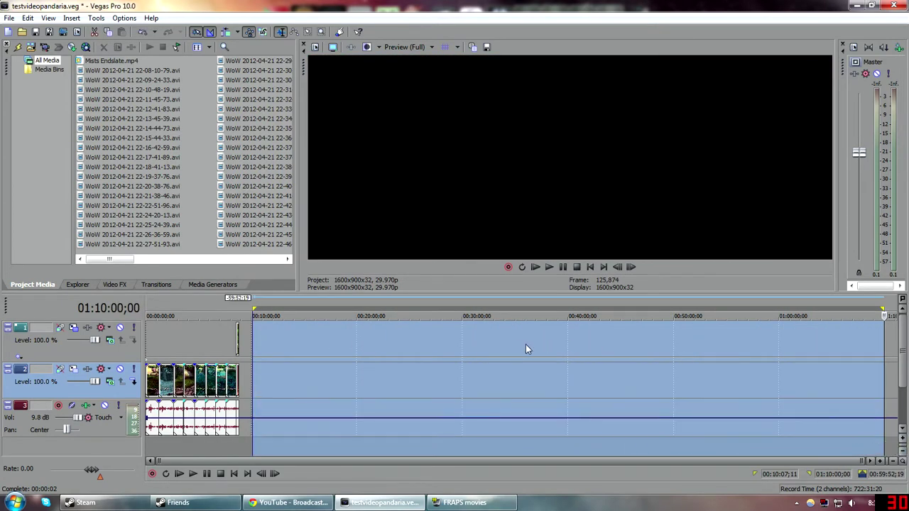
left_click(414, 387)
left_click(238, 454)
scroll(339, 415, "up", 10)
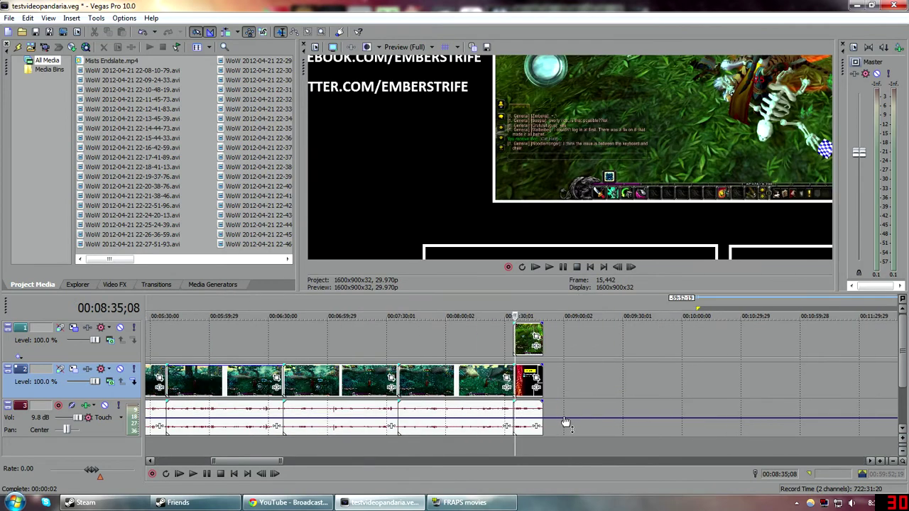
left_click(494, 448)
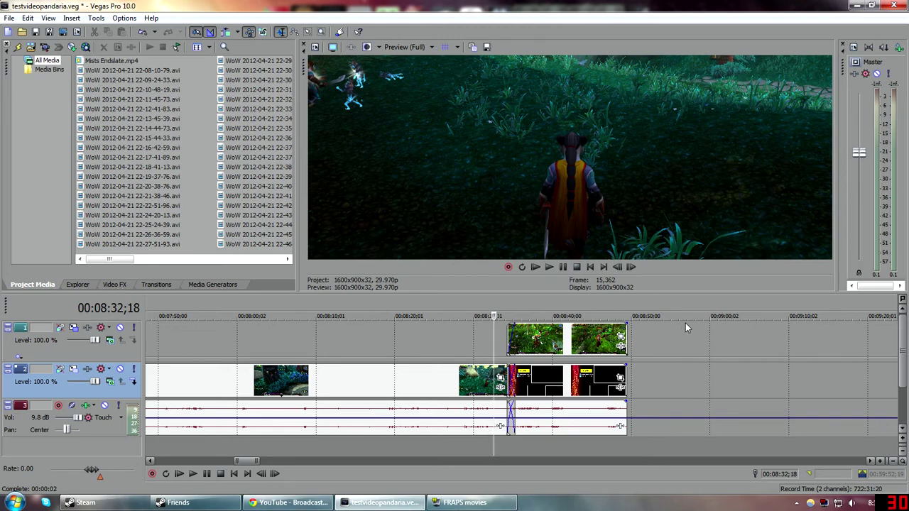
Open the Render As settings for the project and check the available output formats, keeping MainConcept AVC/AAC (*.mp4)
key("alt+f")
key("r")
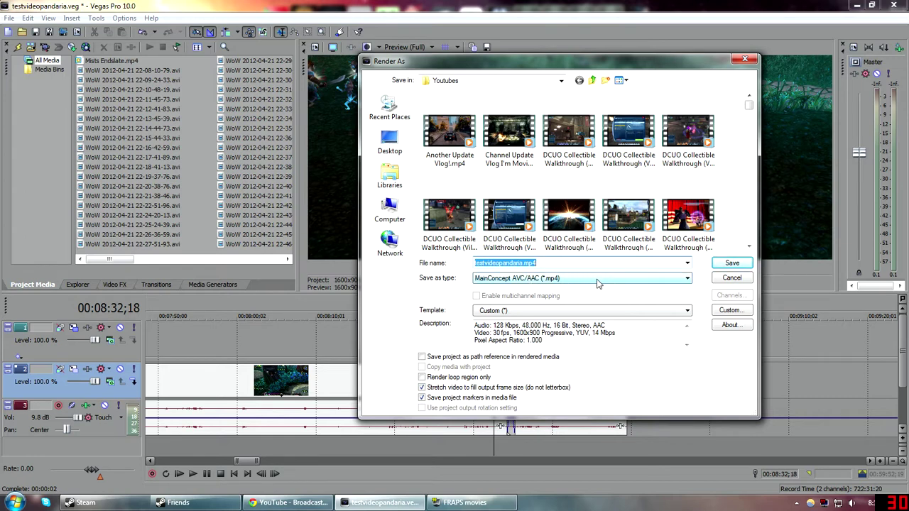
left_click(597, 283)
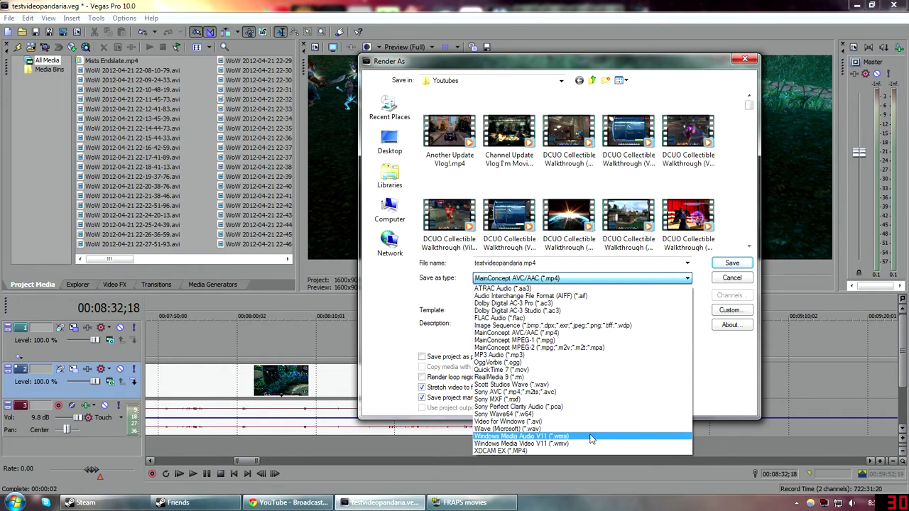
left_click(680, 269)
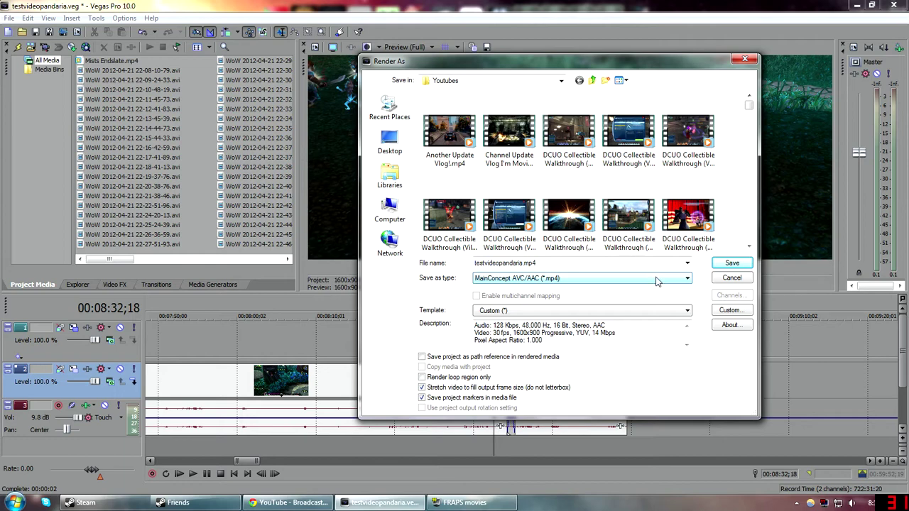
Review the custom MainConcept AVC/AAC template's video, audio and project settings, including the stereoscopic 3D mode options
left_click(725, 317)
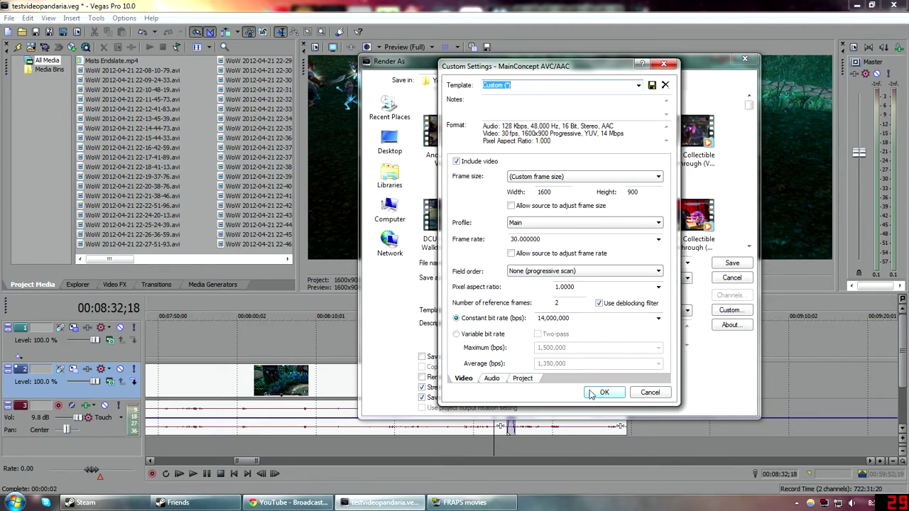
left_click(495, 381)
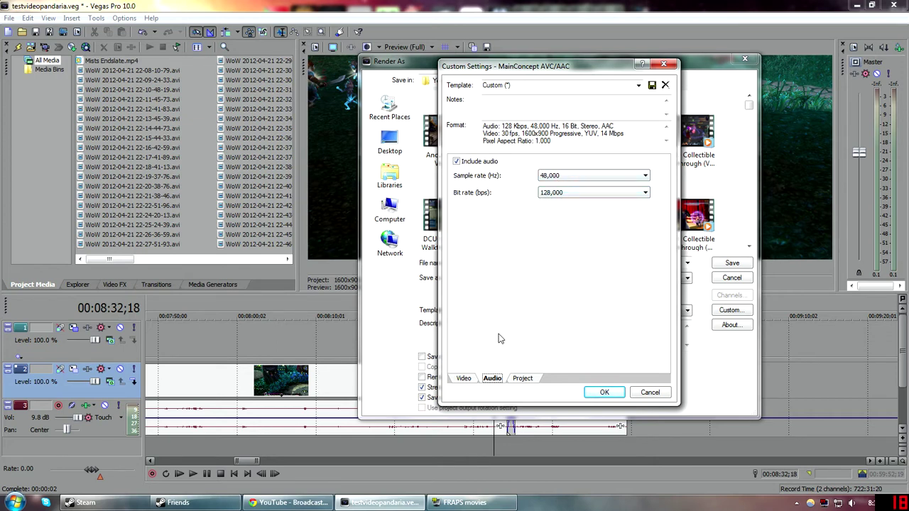
left_click(527, 383)
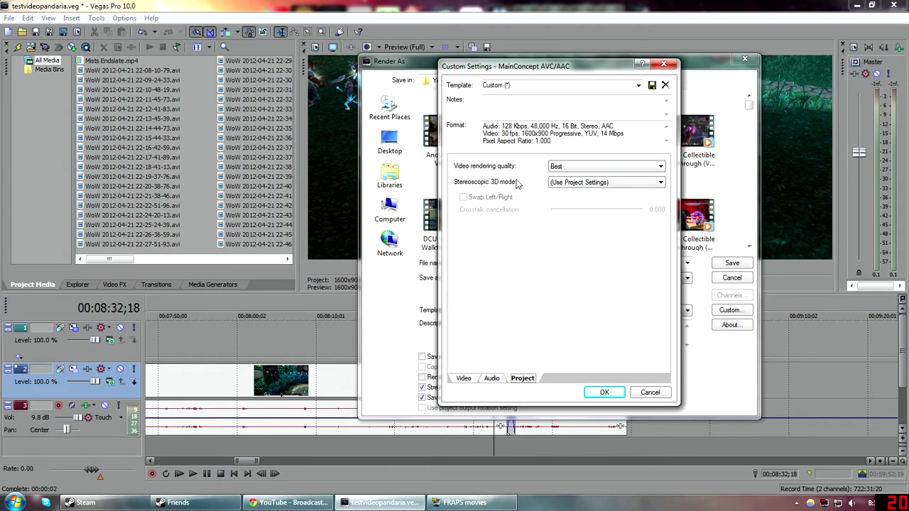
left_click(590, 183)
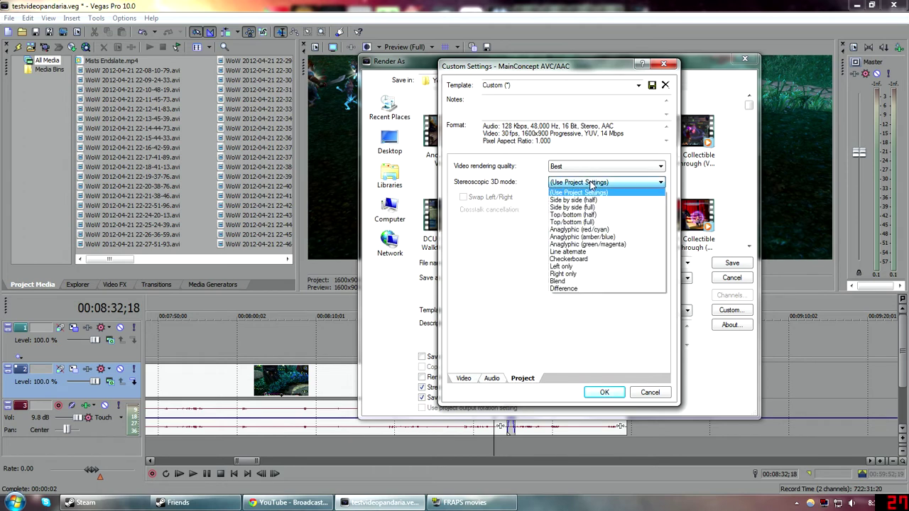
left_click(591, 183)
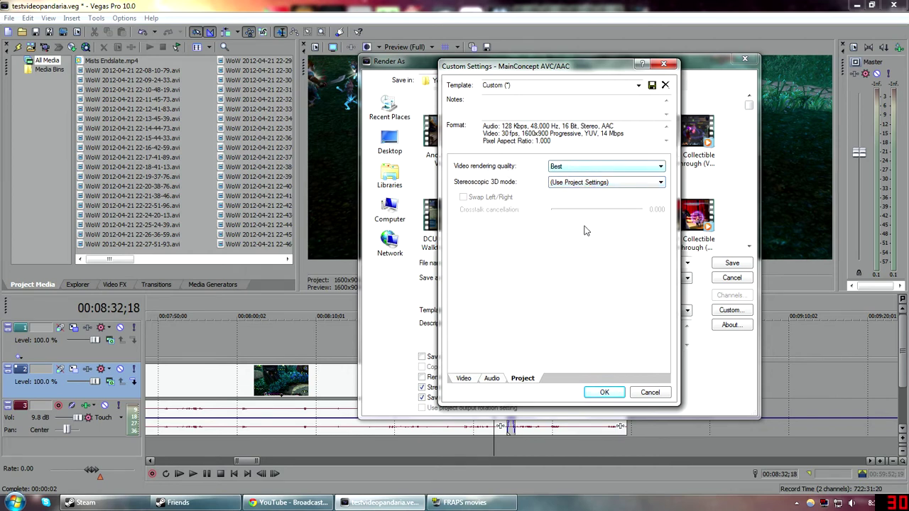
Accept the custom render settings and start rendering testvideopandaria.mp4 into the Youtubes folder
left_click(604, 393)
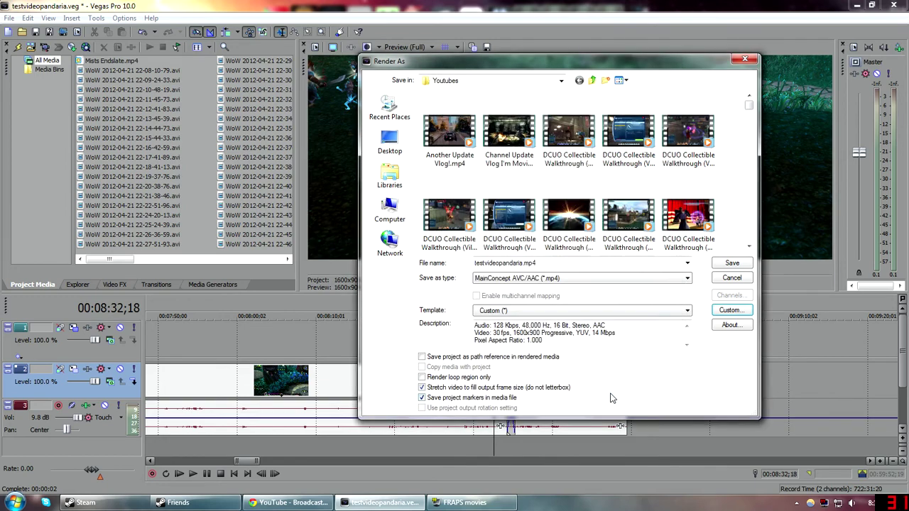
left_click(736, 266)
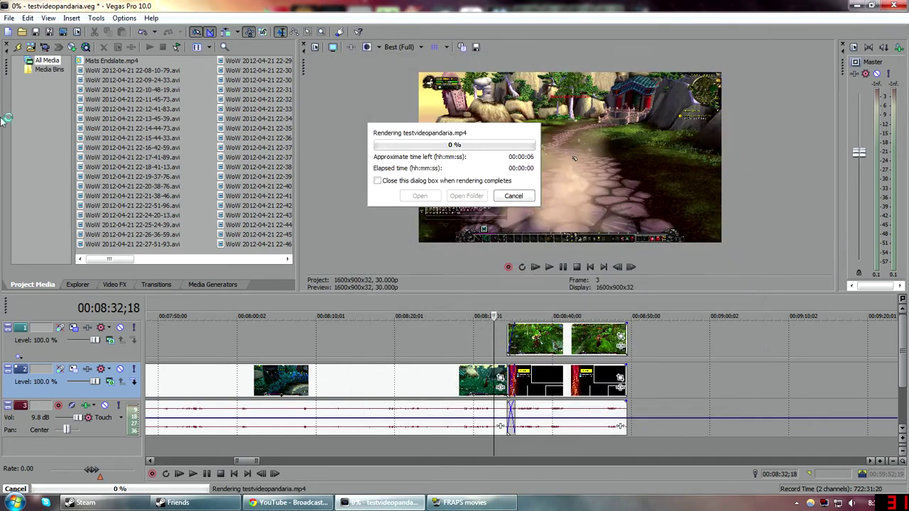